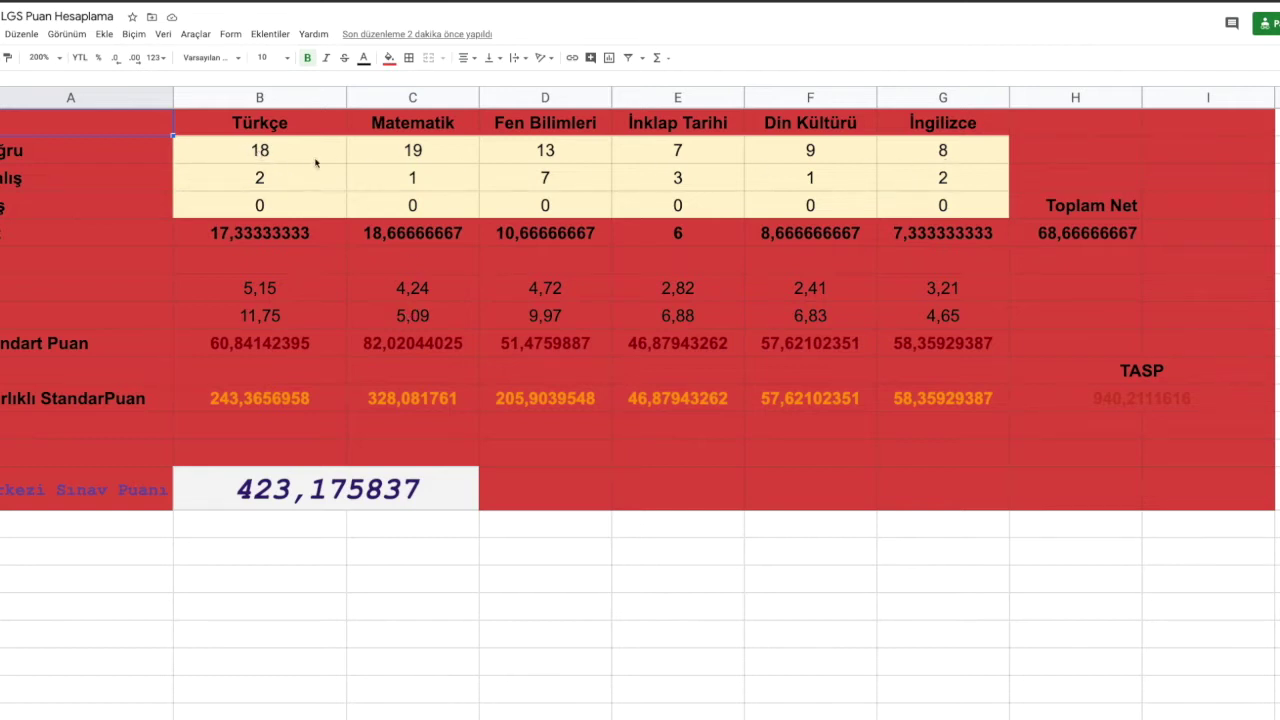
# - Examine the subtest weight coefficients and the raw and standard score formulas in the 2020 exam guide PDF
pyautogui.click(276, 158)
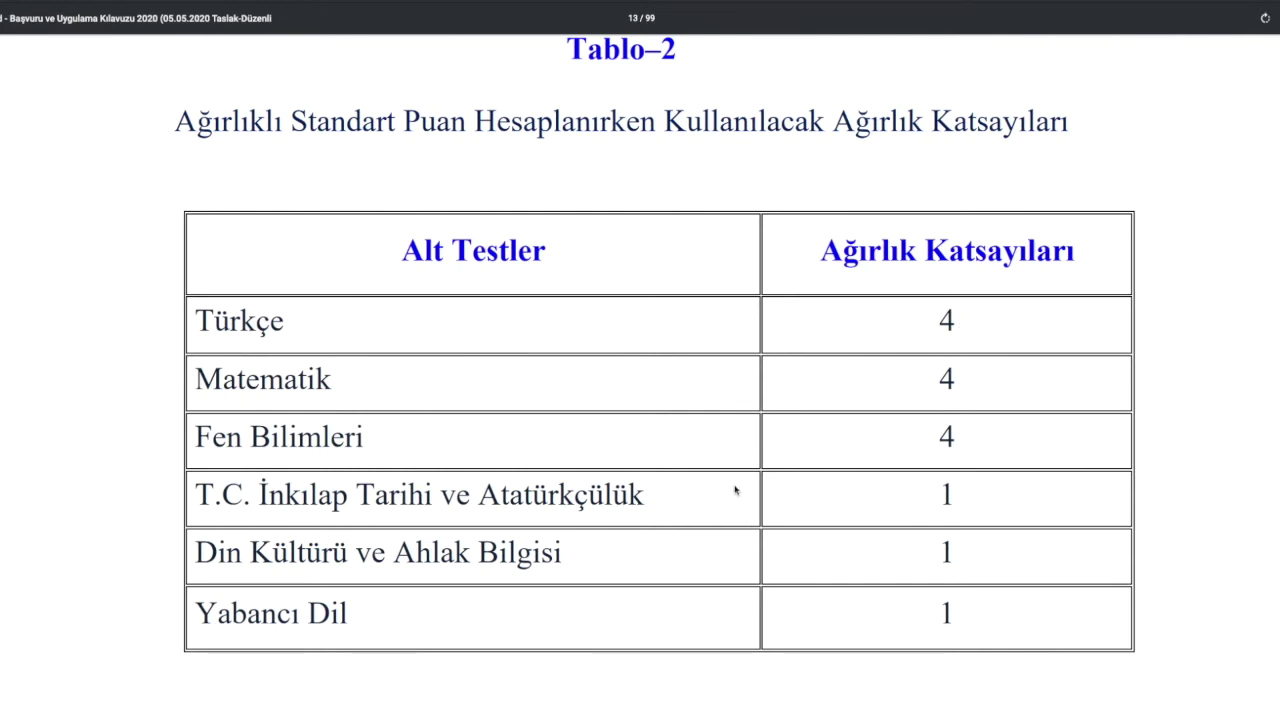
pyautogui.scroll(-10, 735, 490)
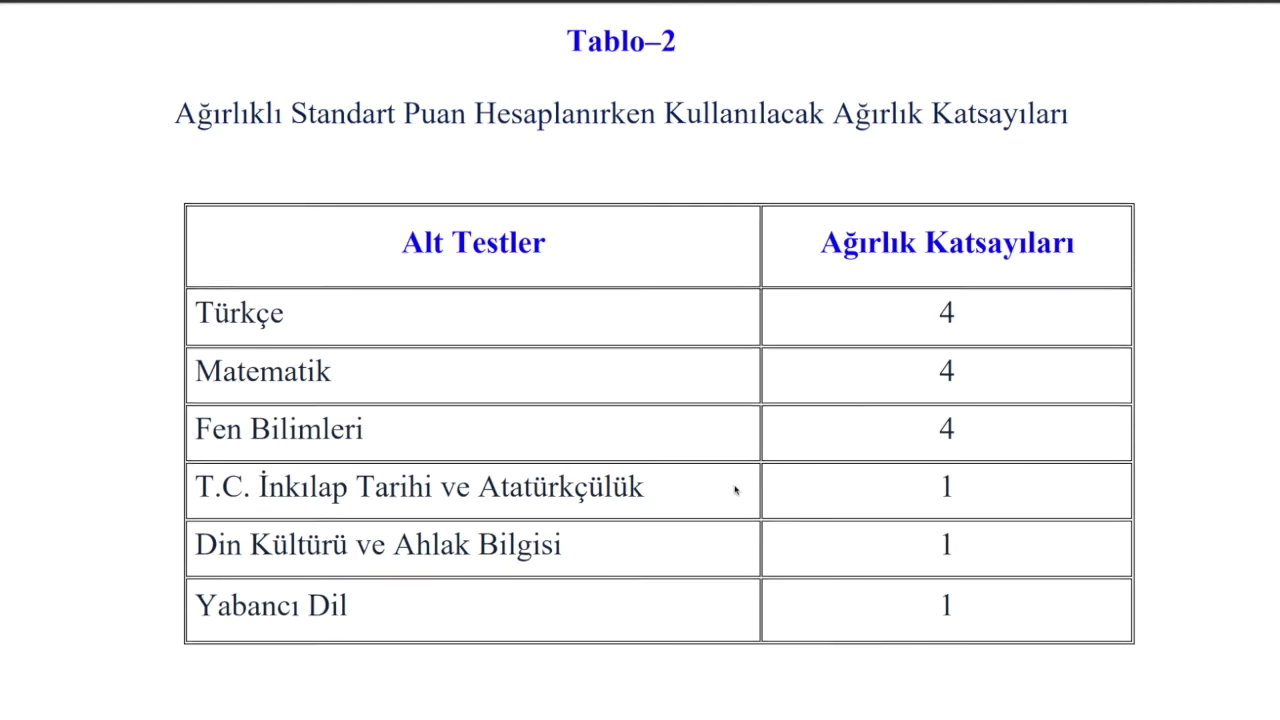
pyautogui.scroll(-2, 735, 490)
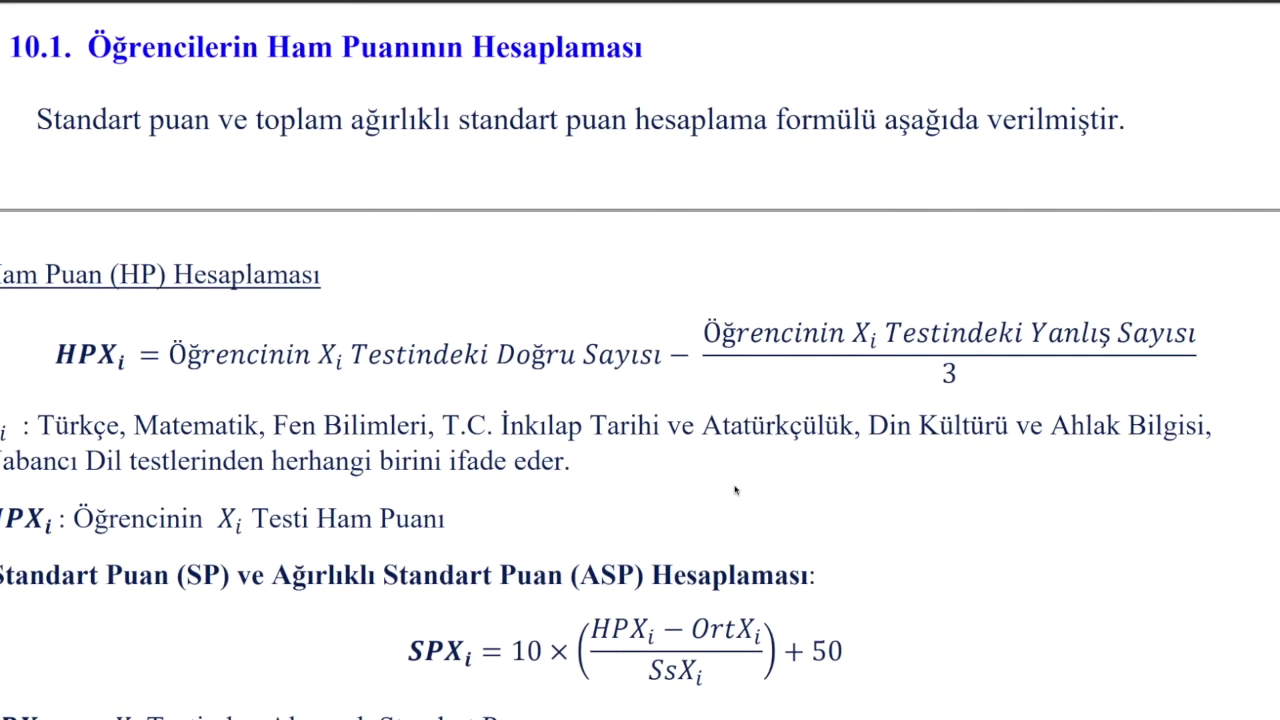
pyautogui.scroll(-4, 540, 400)
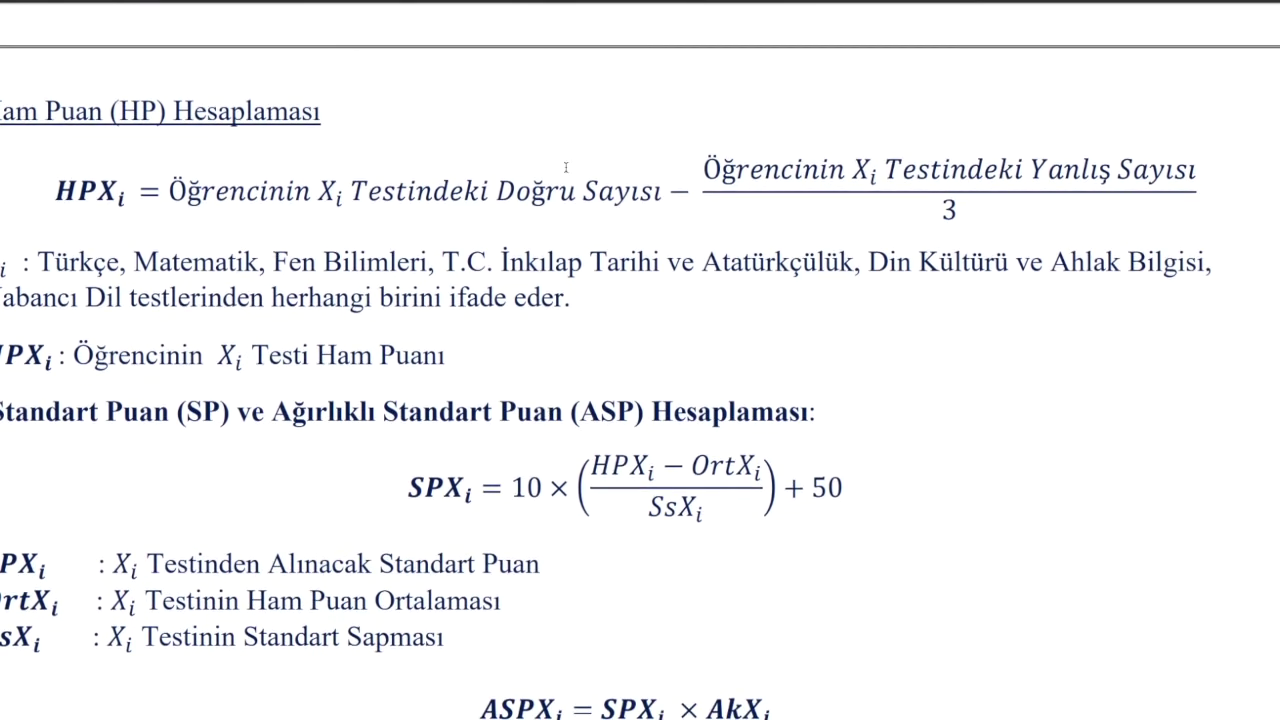
pyautogui.scroll(-4, 704, 286)
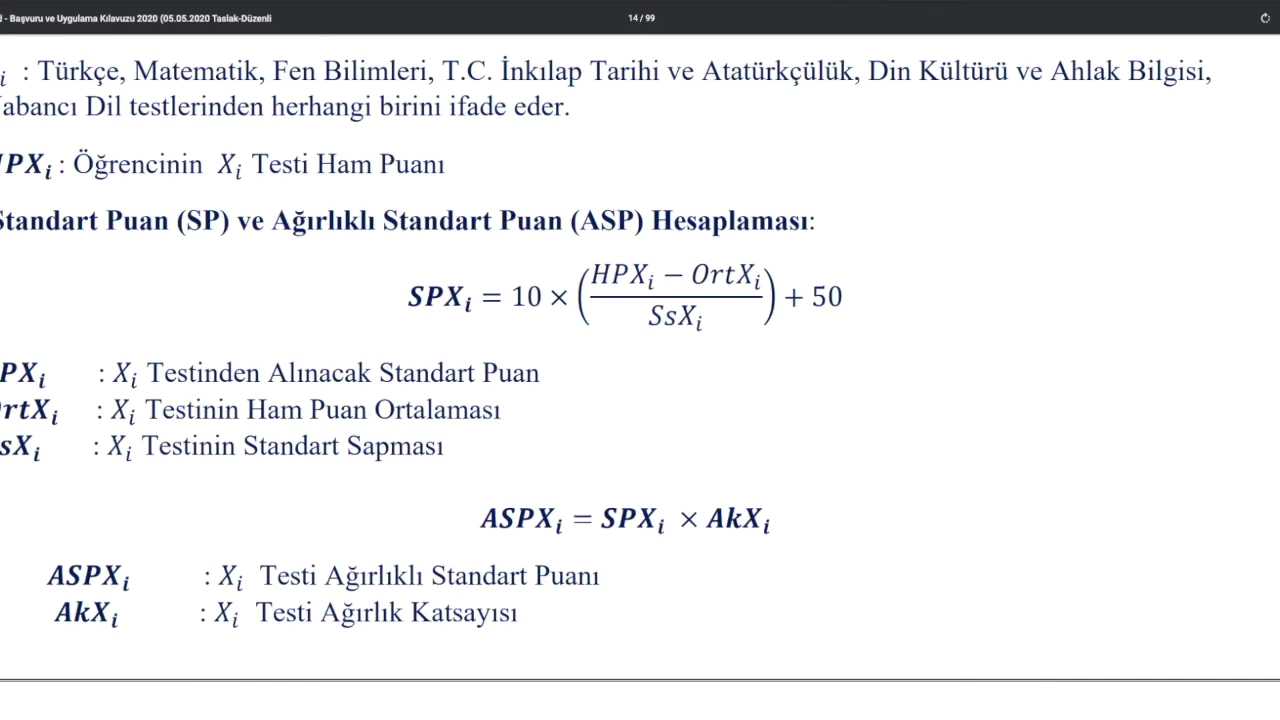
# - Read the guide's formulas for the total weighted standard score (TASP) and the central exam score (MSP)
pyautogui.scroll(-3, 518, 445)
pyautogui.scroll(-5, 518, 445)
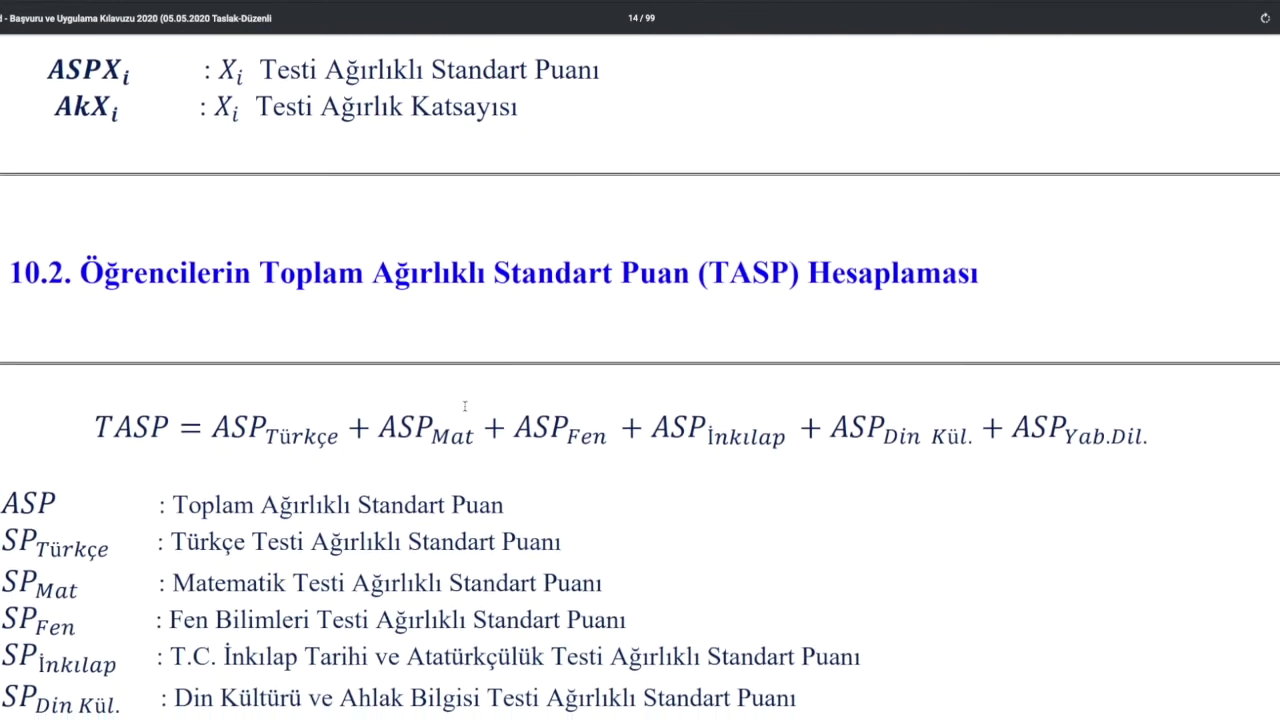
pyautogui.scroll(-2, 537, 333)
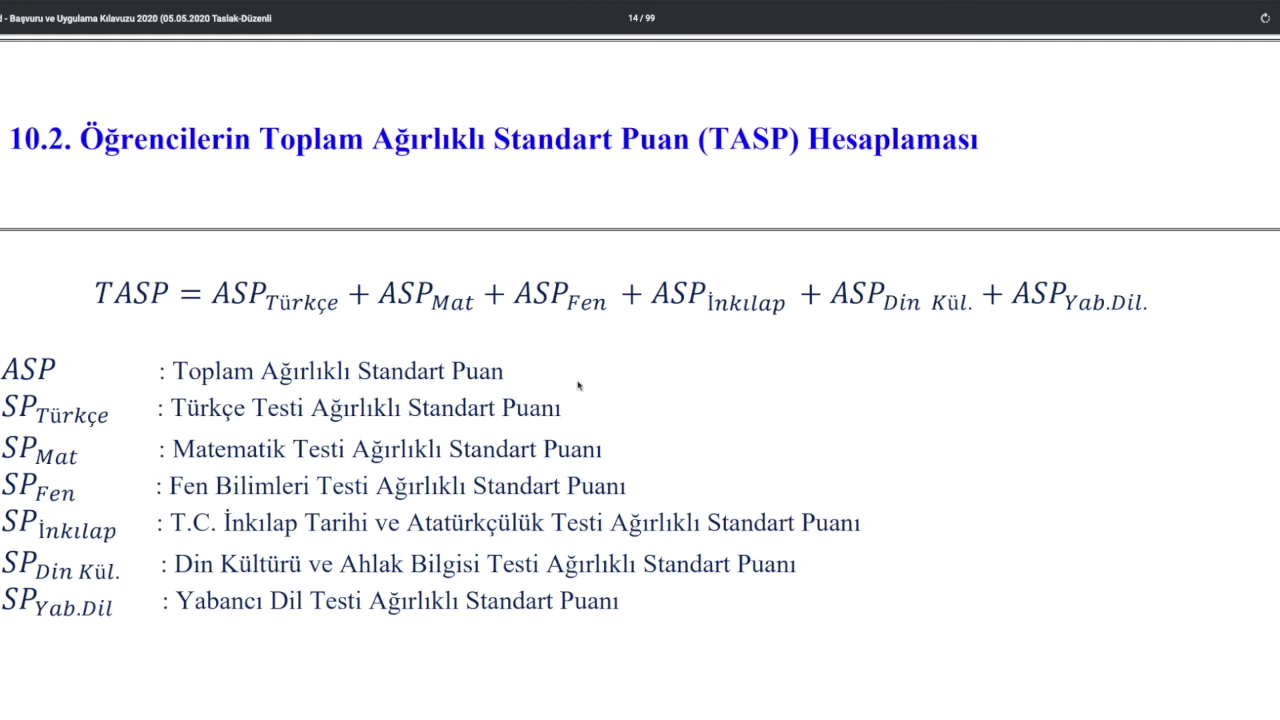
pyautogui.scroll(-5, 634, 403)
pyautogui.scroll(-5, 632, 403)
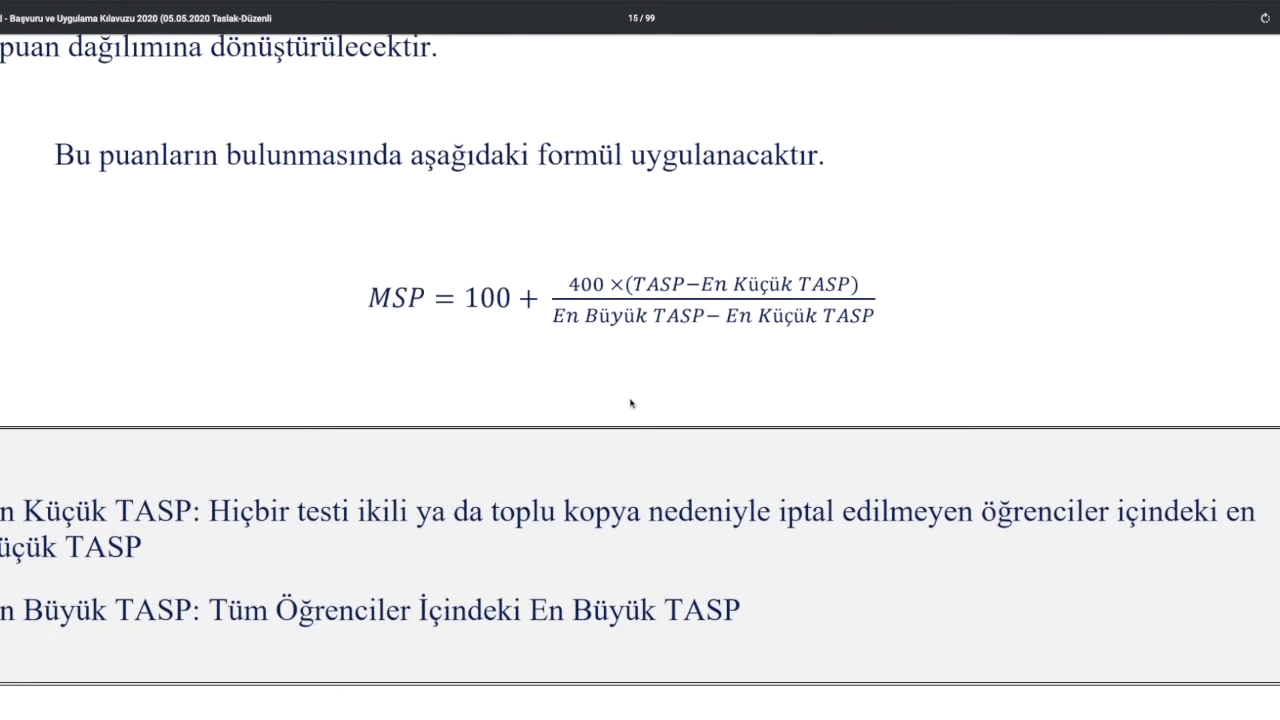
pyautogui.scroll(3, 631, 403)
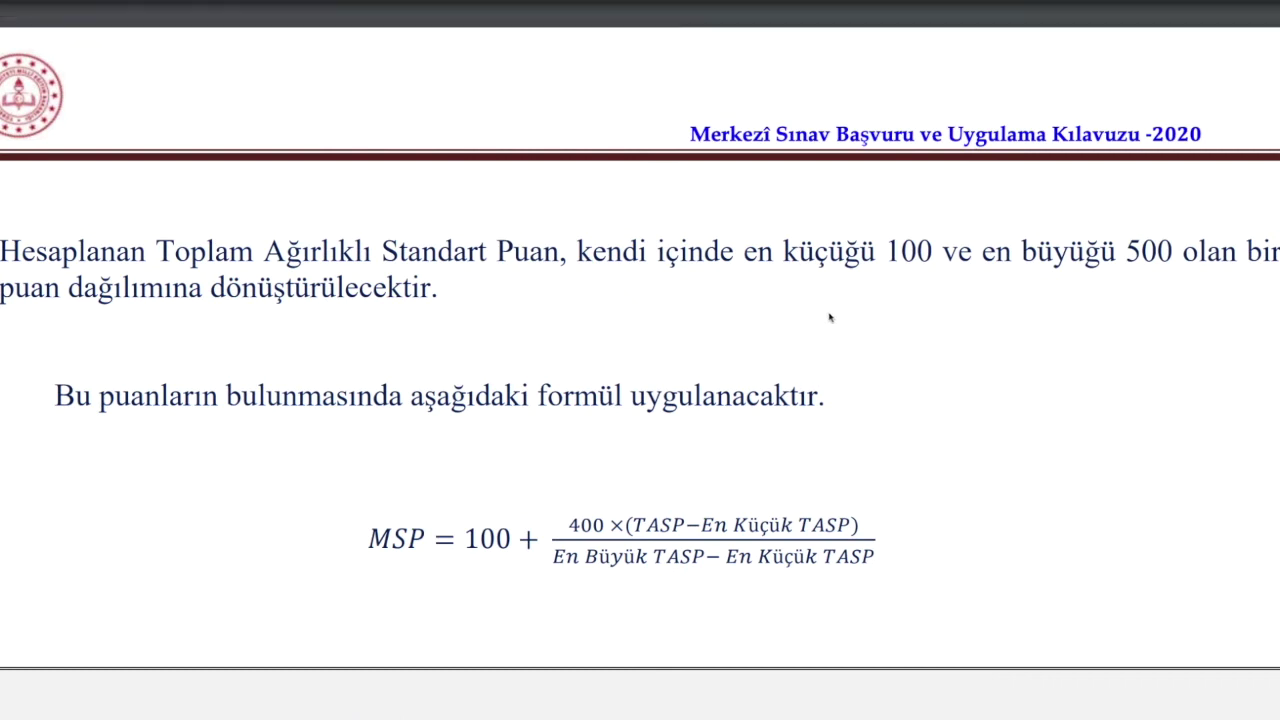
pyautogui.scroll(-2, 665, 345)
pyautogui.scroll(-1, 663, 339)
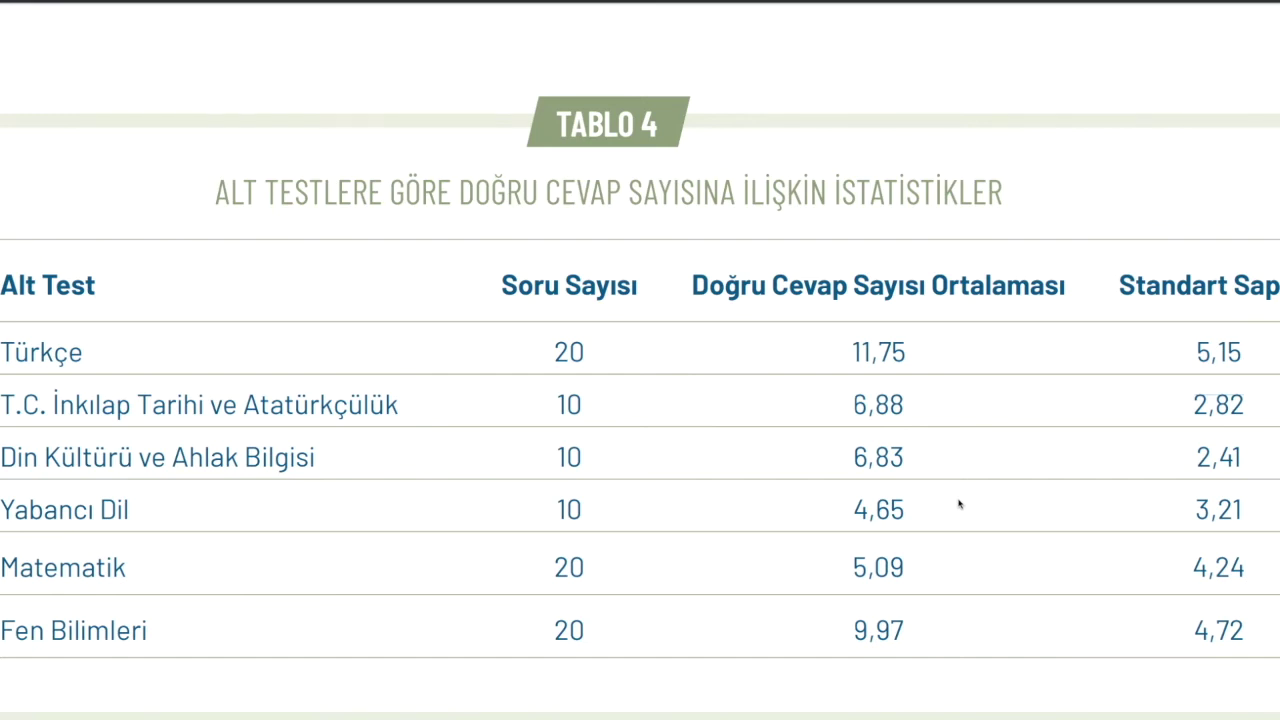
# - Switch to the LGS Puan Hesaplama sheet and examine the standard deviations, averages and Türkçe standard and weighted scores
pyautogui.hotkey('alt', 'Tab')
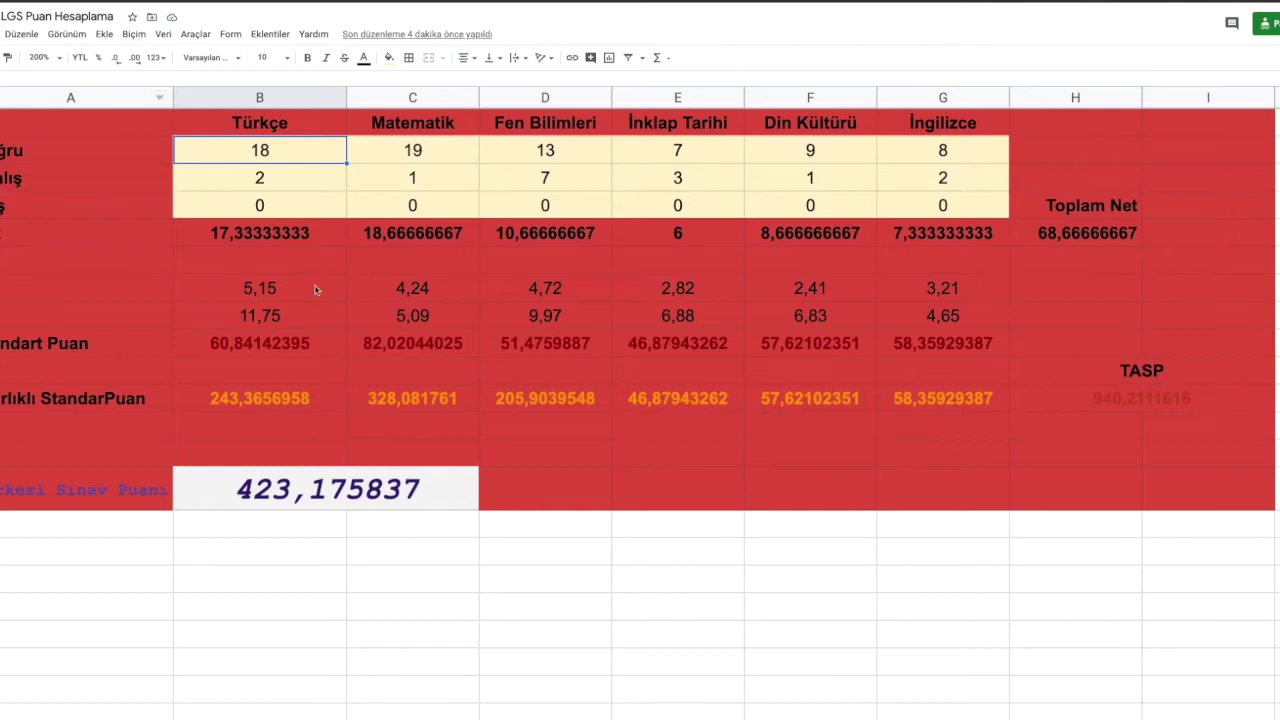
pyautogui.click(650, 450)
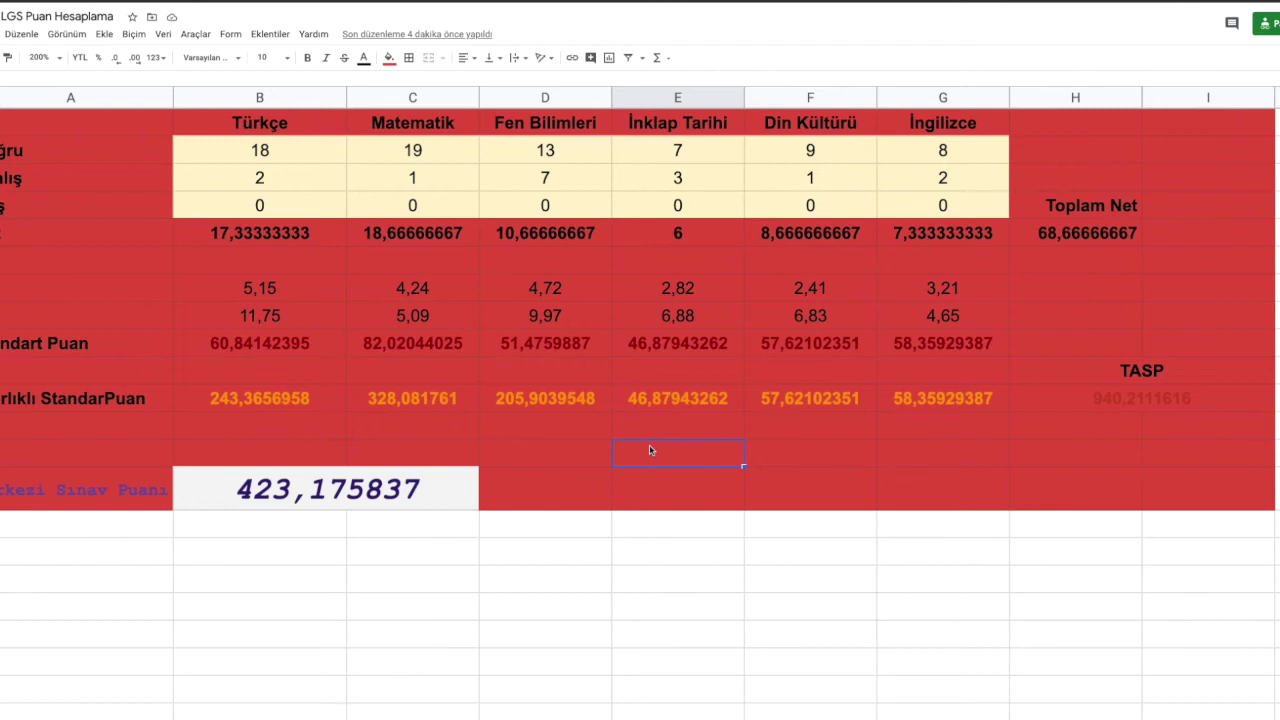
pyautogui.click(256, 292)
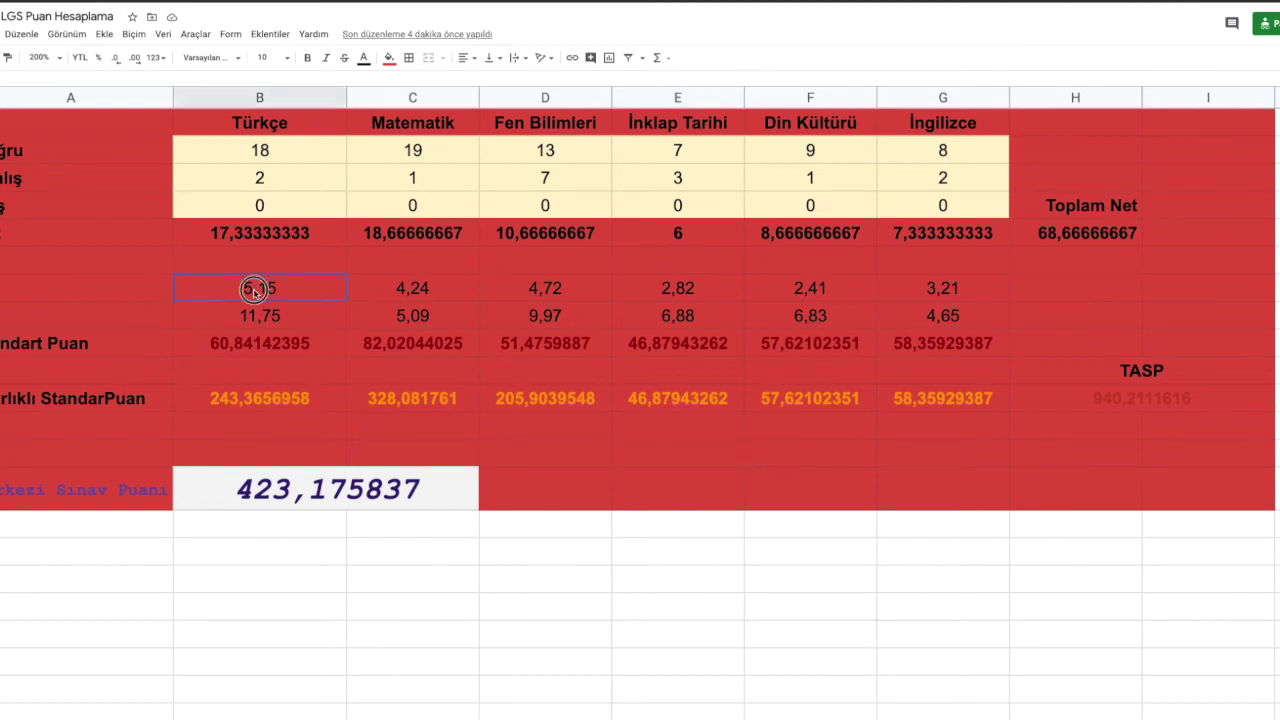
pyautogui.click(405, 299)
pyautogui.click(570, 298)
pyautogui.click(673, 297)
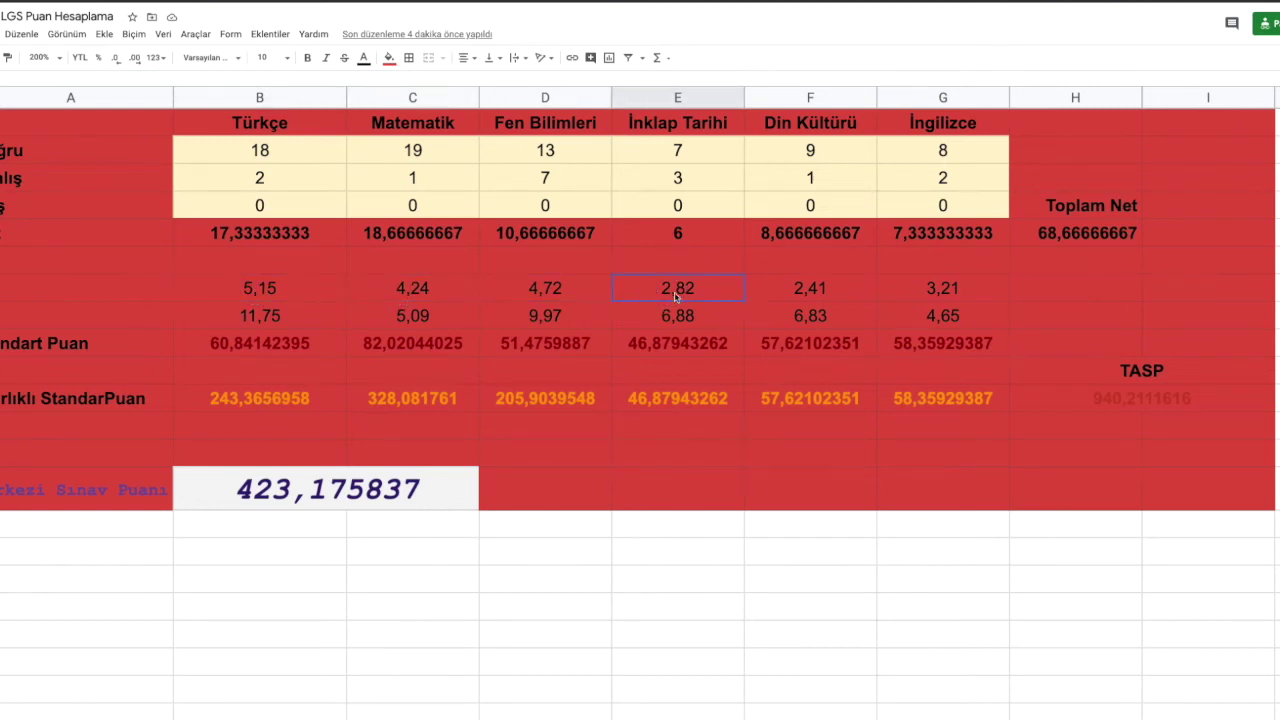
pyautogui.click(284, 316)
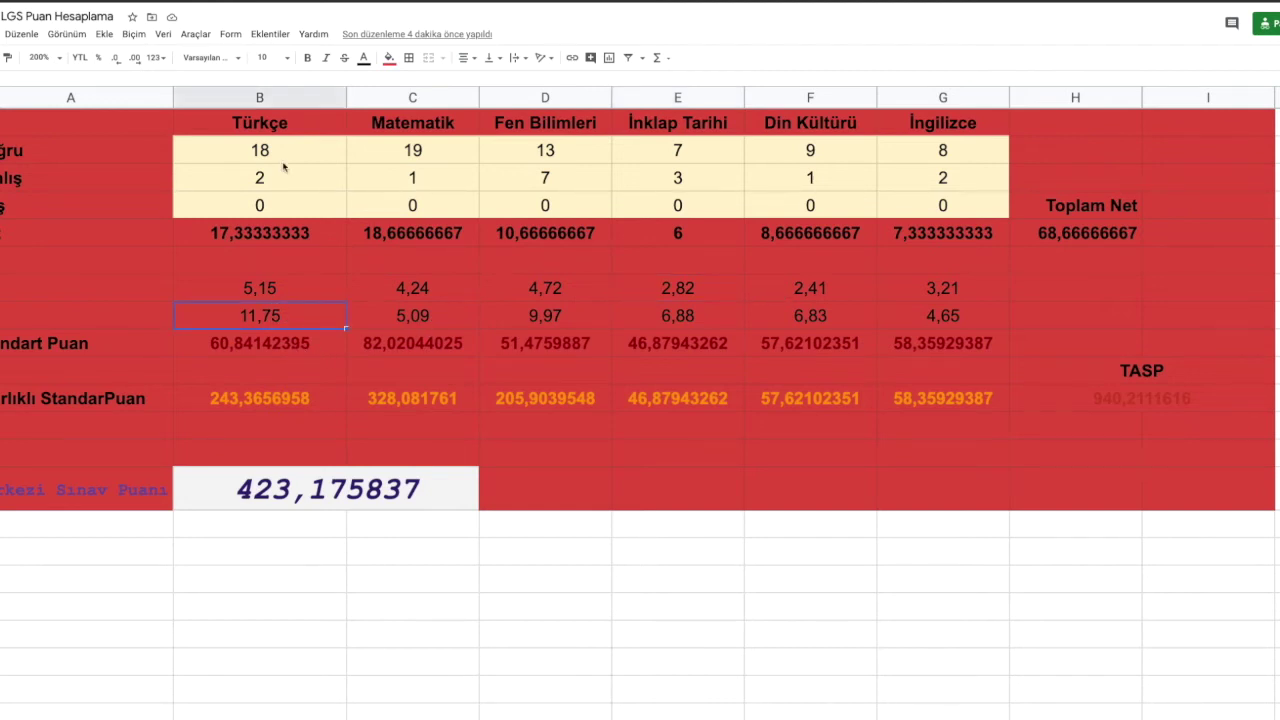
pyautogui.click(262, 347)
pyautogui.click(268, 401)
pyautogui.click(283, 524)
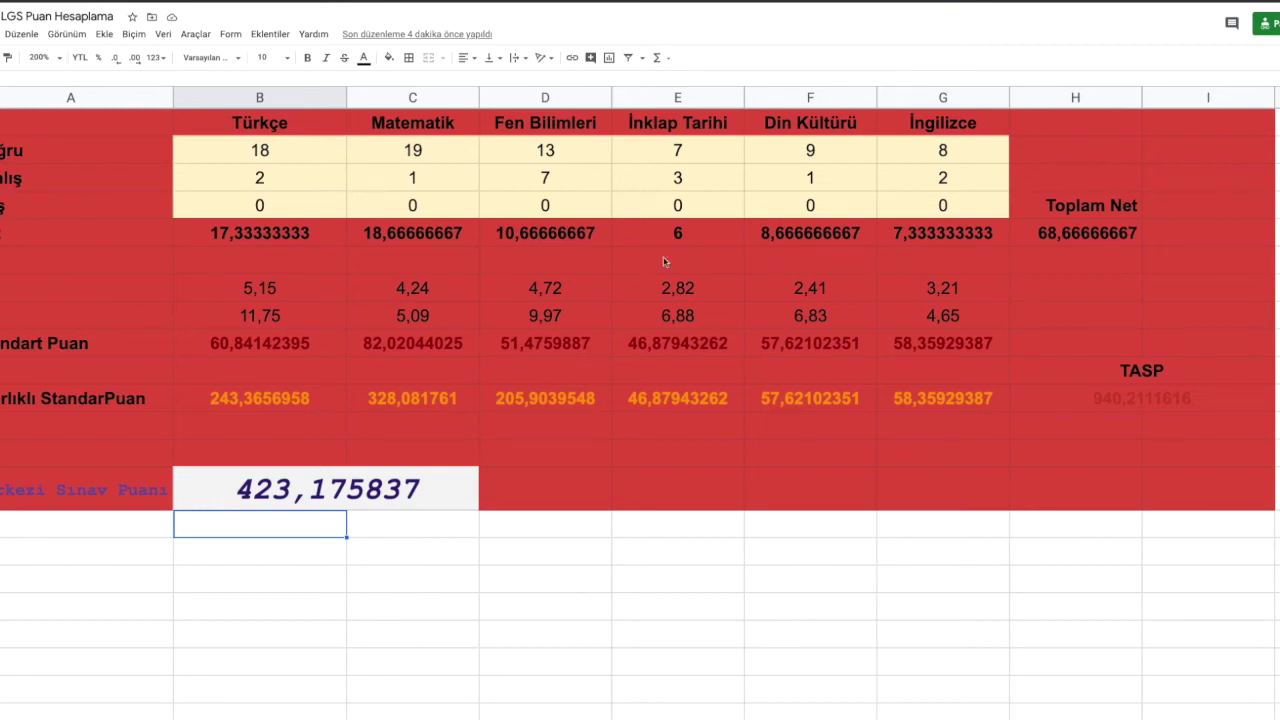
# - Set the Matematik results to 20 correct and 0 wrong answers
pyautogui.click(263, 152)
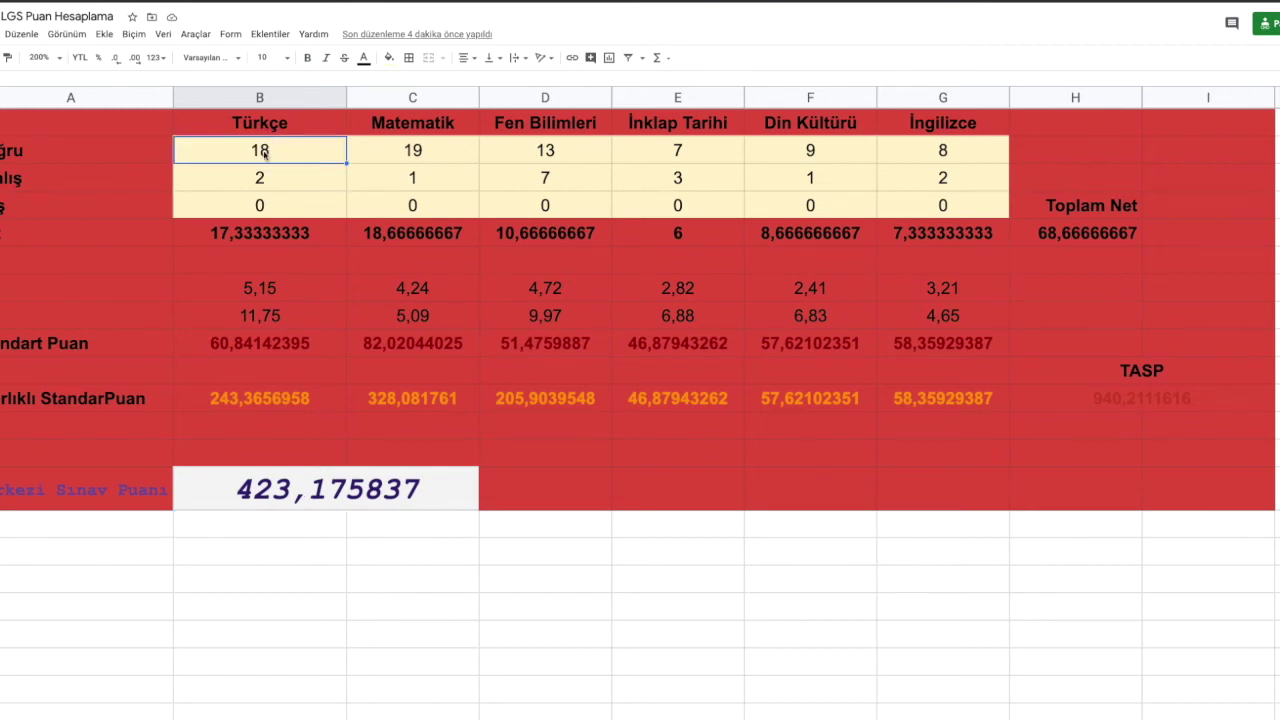
pyautogui.click(412, 151)
pyautogui.click(546, 154)
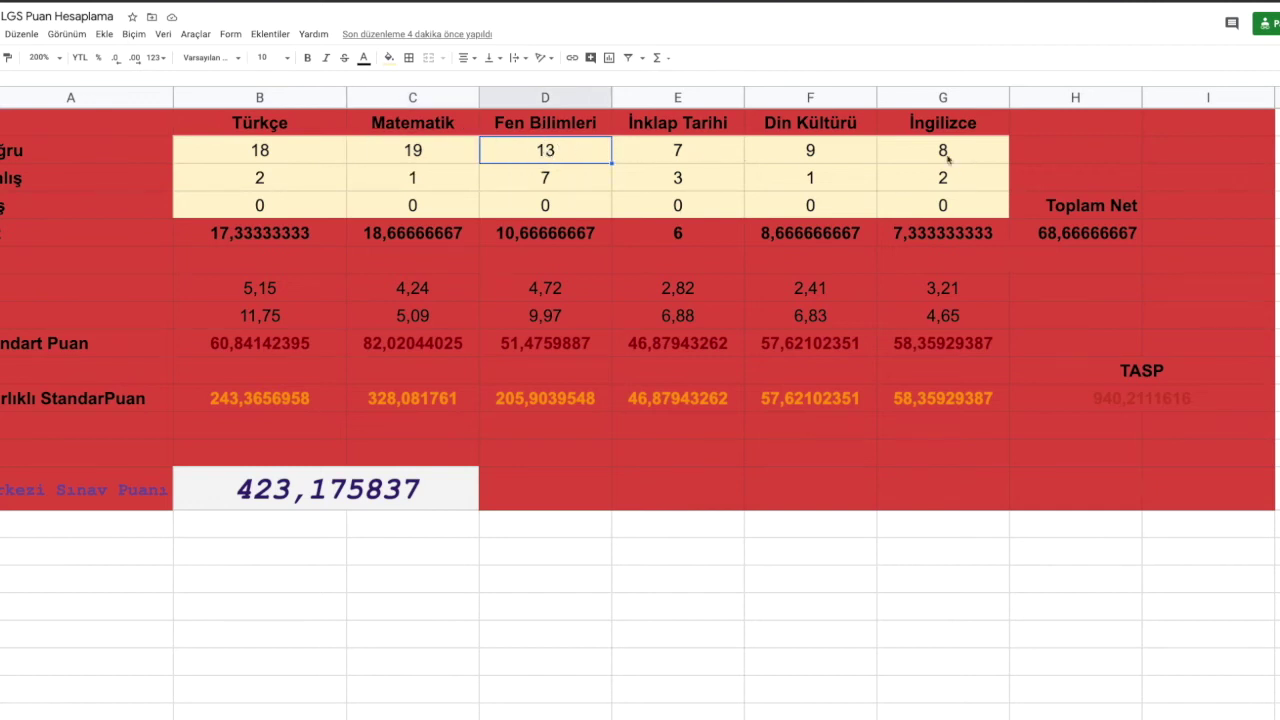
pyautogui.click(418, 151)
pyautogui.write('20')
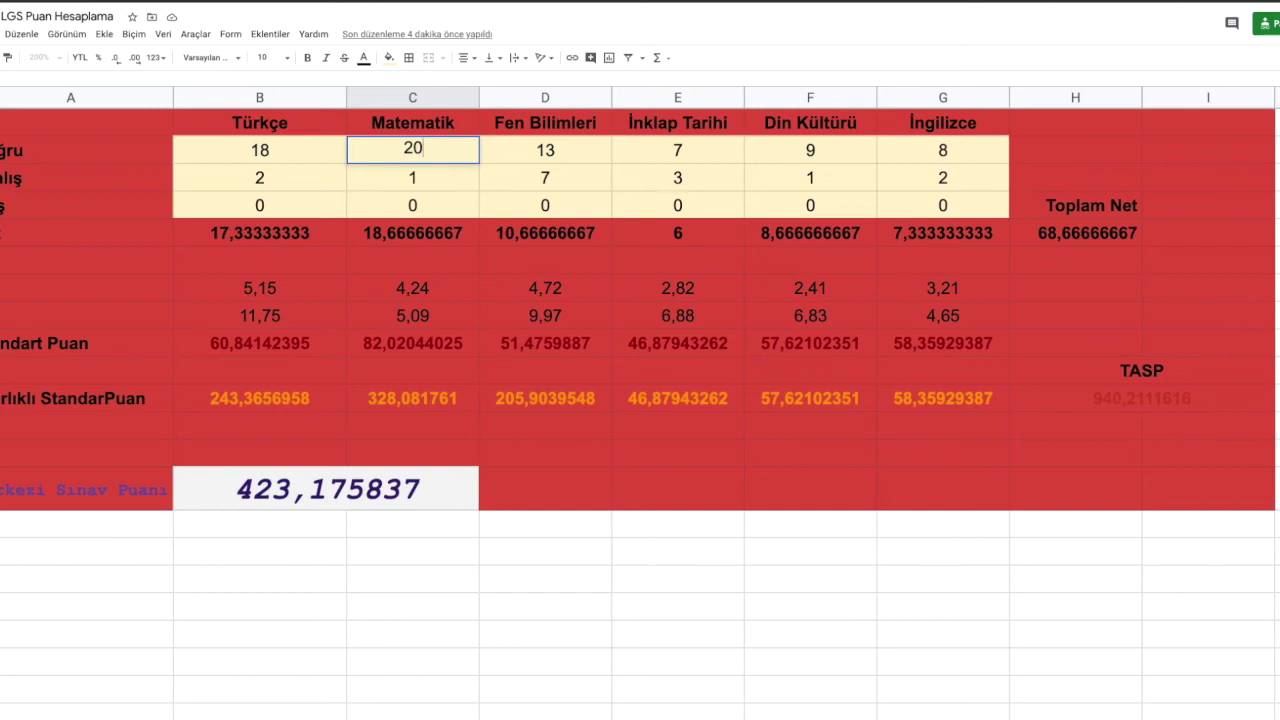
pyautogui.click(424, 178)
pyautogui.write('0')
pyautogui.click(428, 207)
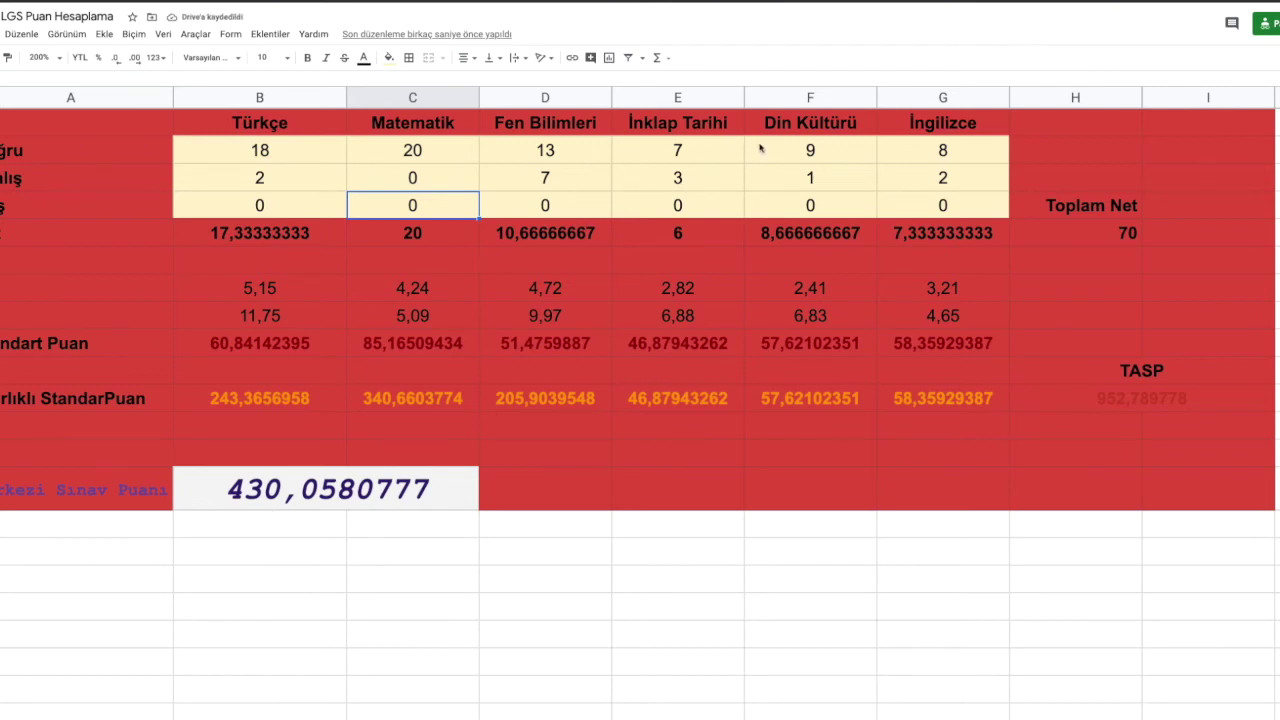
# - Set the İnklap Tarihi results to 10 correct and 0 wrong answers
pyautogui.click(688, 156)
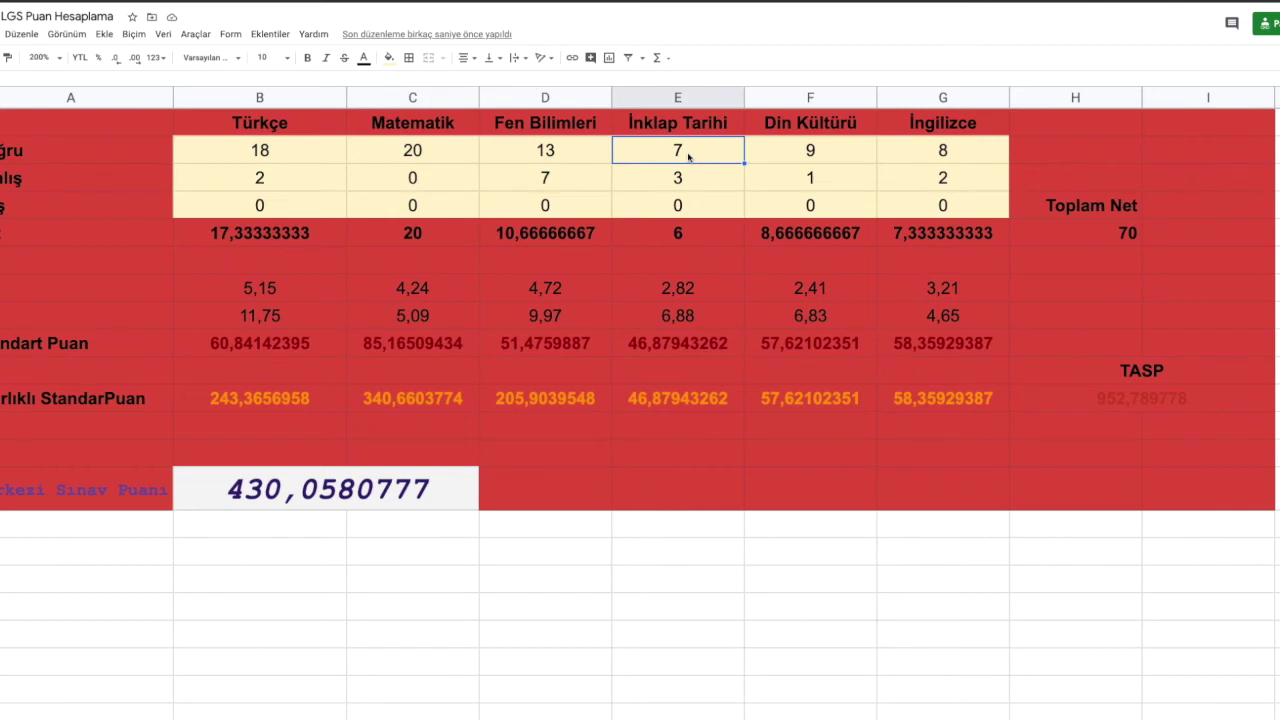
pyautogui.write('10')
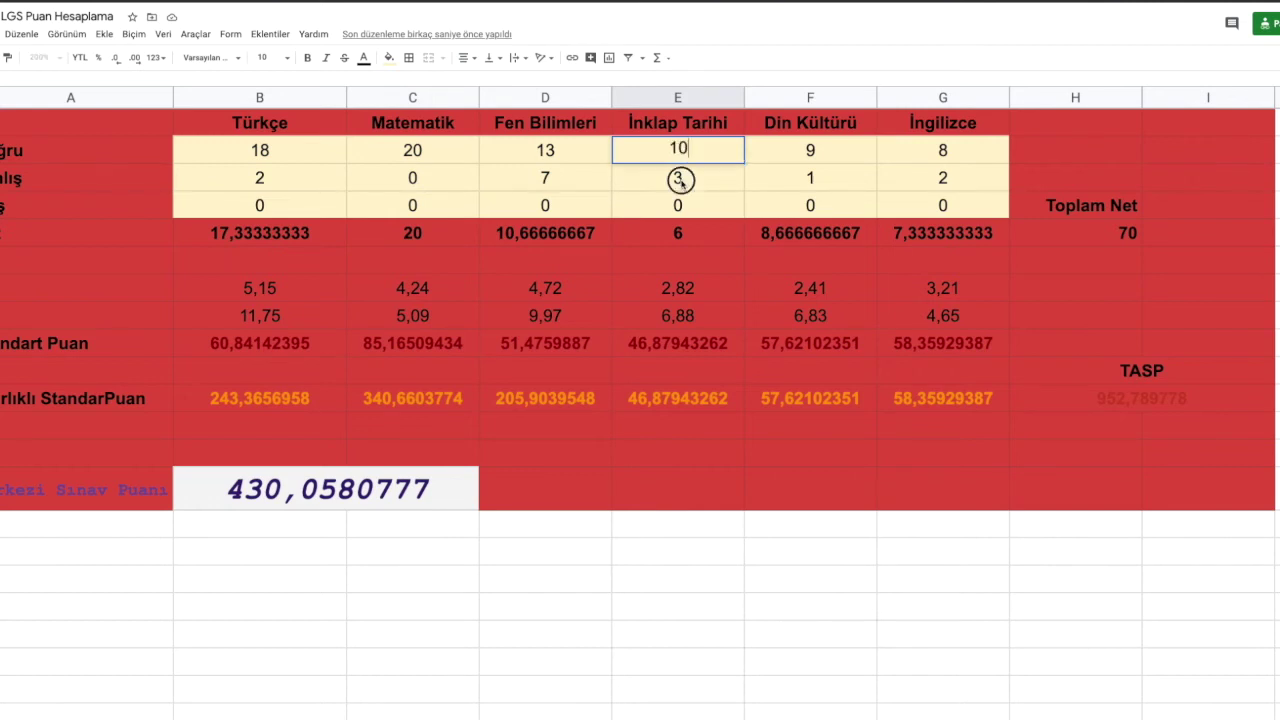
pyautogui.click(681, 181)
pyautogui.write('0')
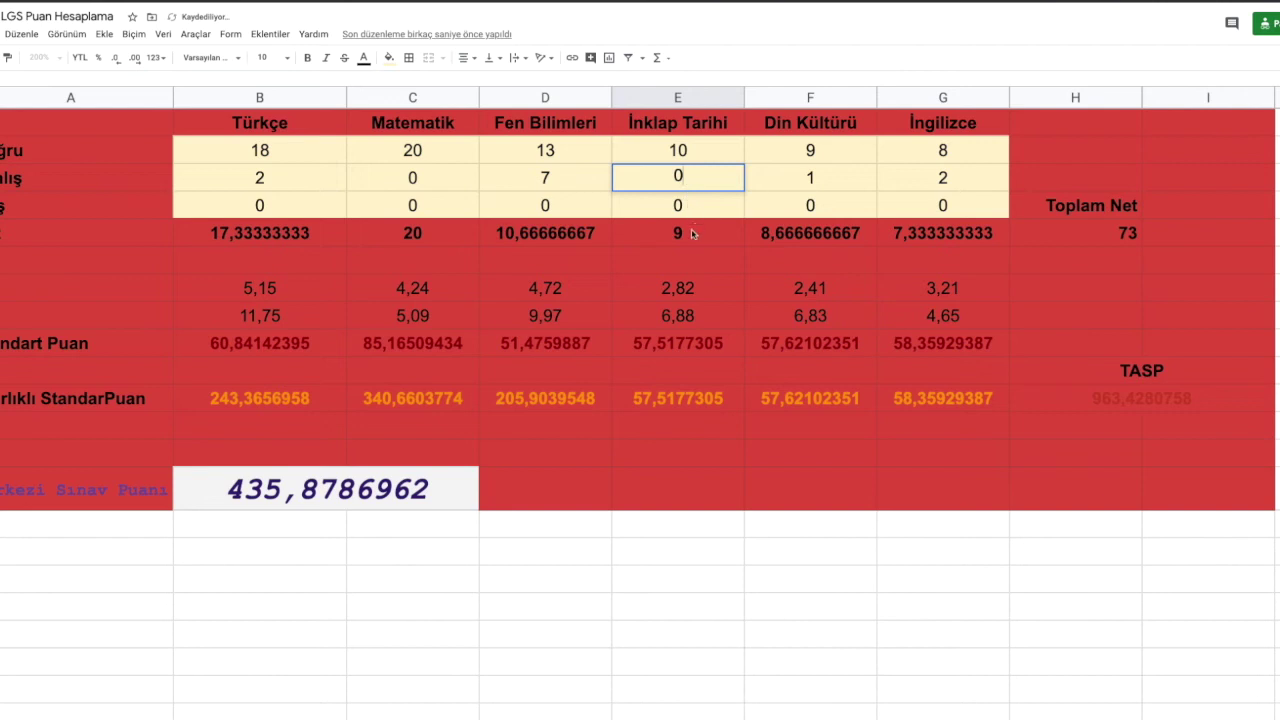
pyautogui.click(692, 233)
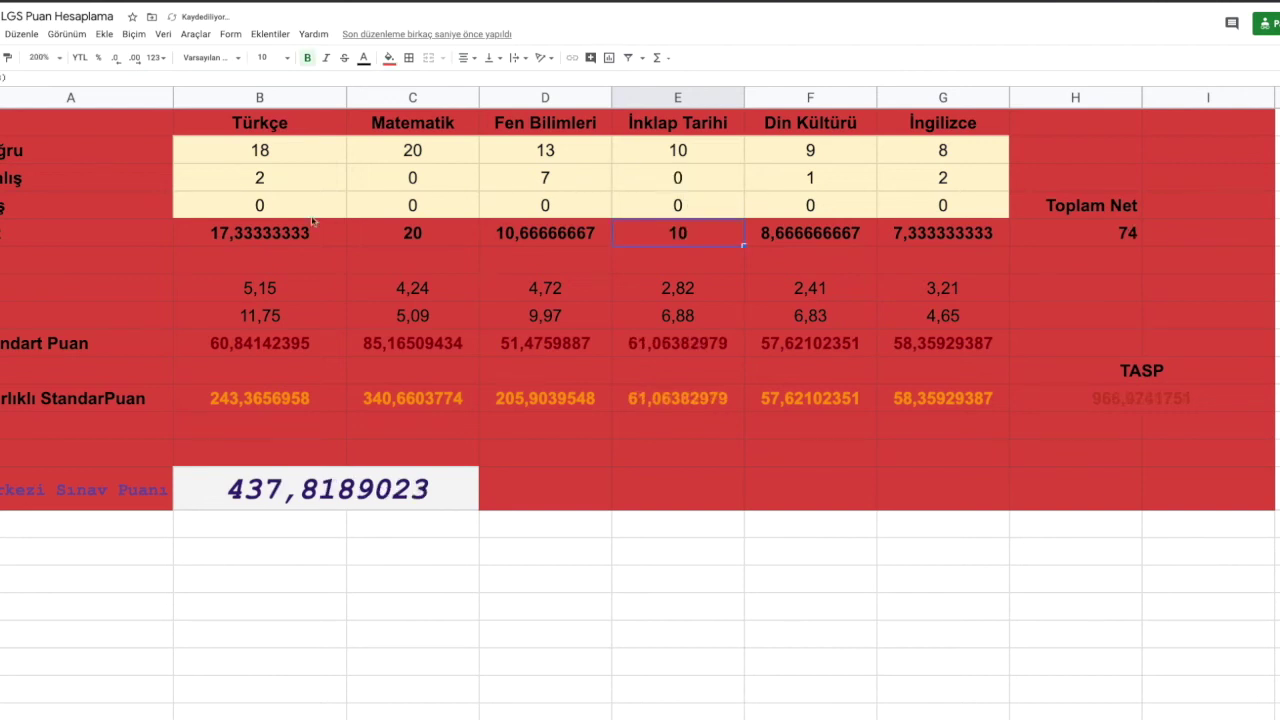
# - Set the Türkçe results to 19 correct and 1 wrong answer
pyautogui.click(263, 155)
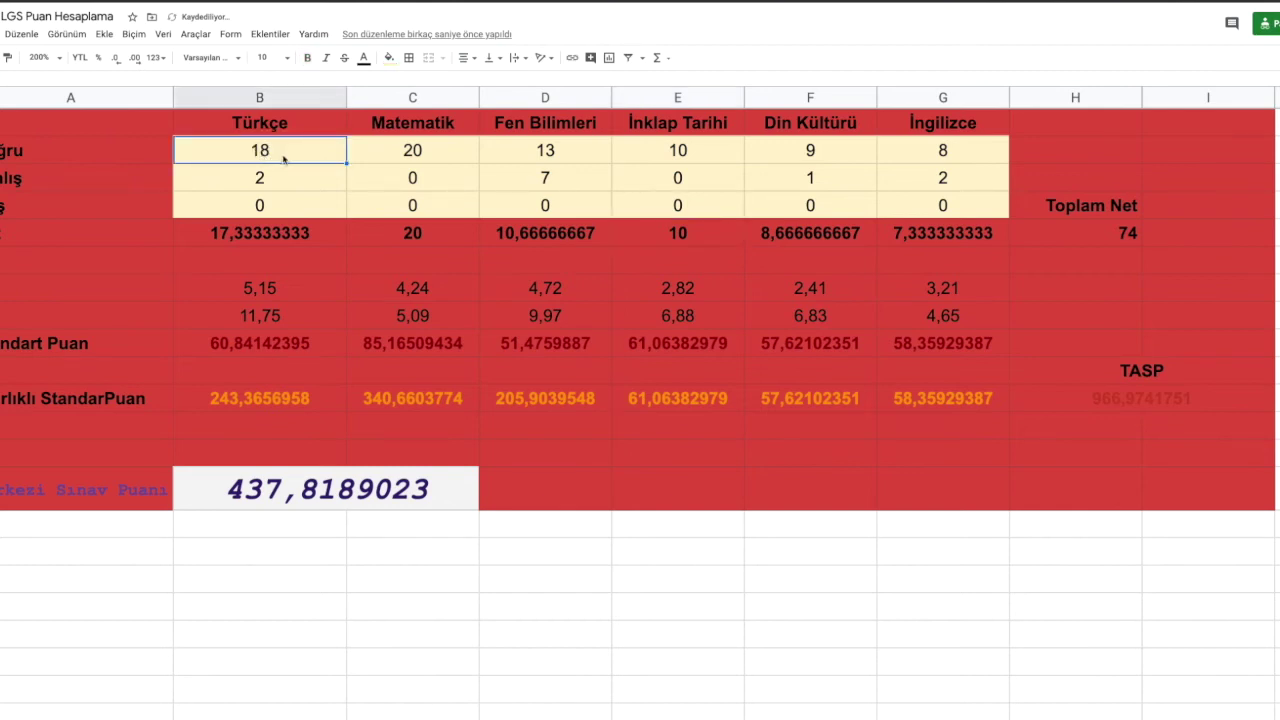
pyautogui.write('19')
pyautogui.click(278, 184)
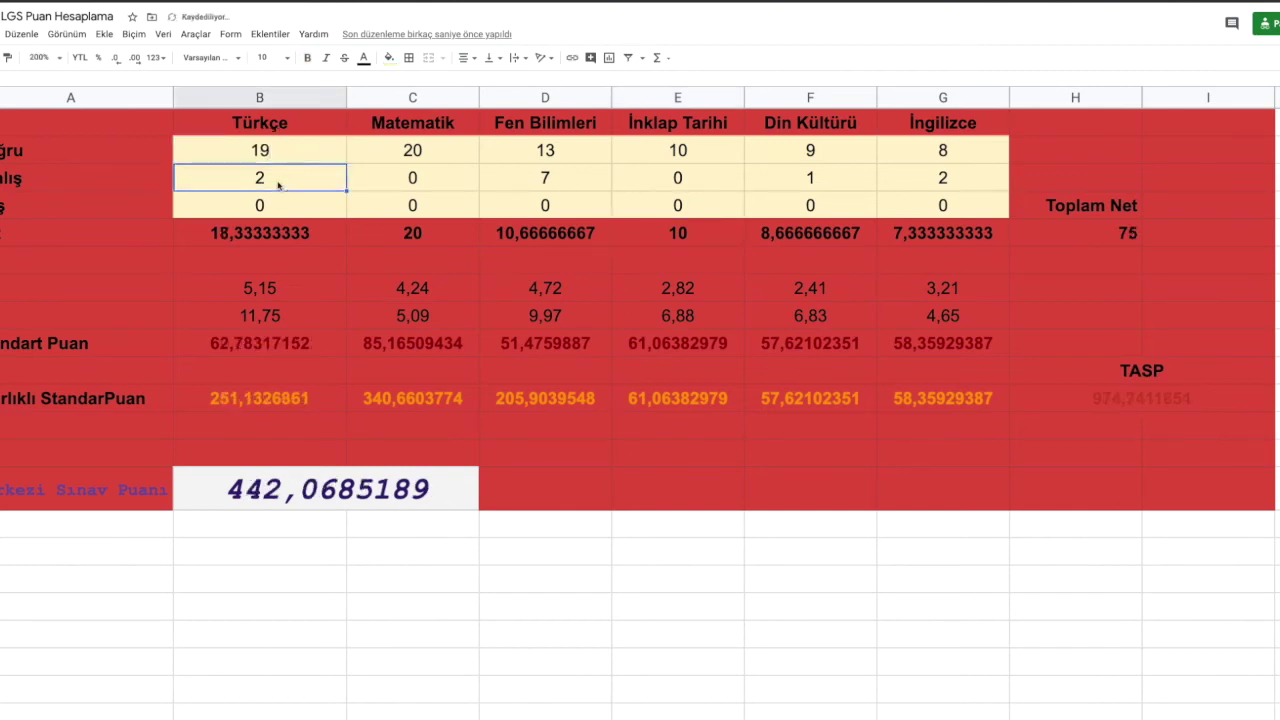
pyautogui.write('1')
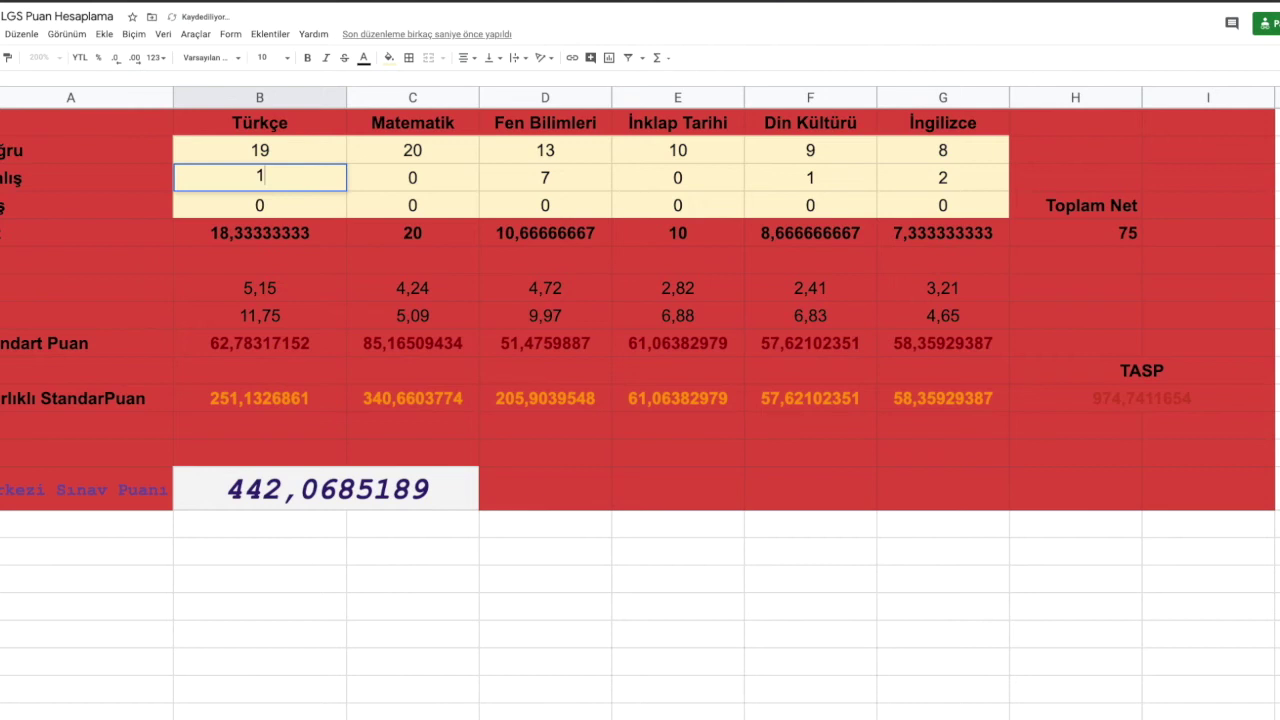
pyautogui.click(298, 232)
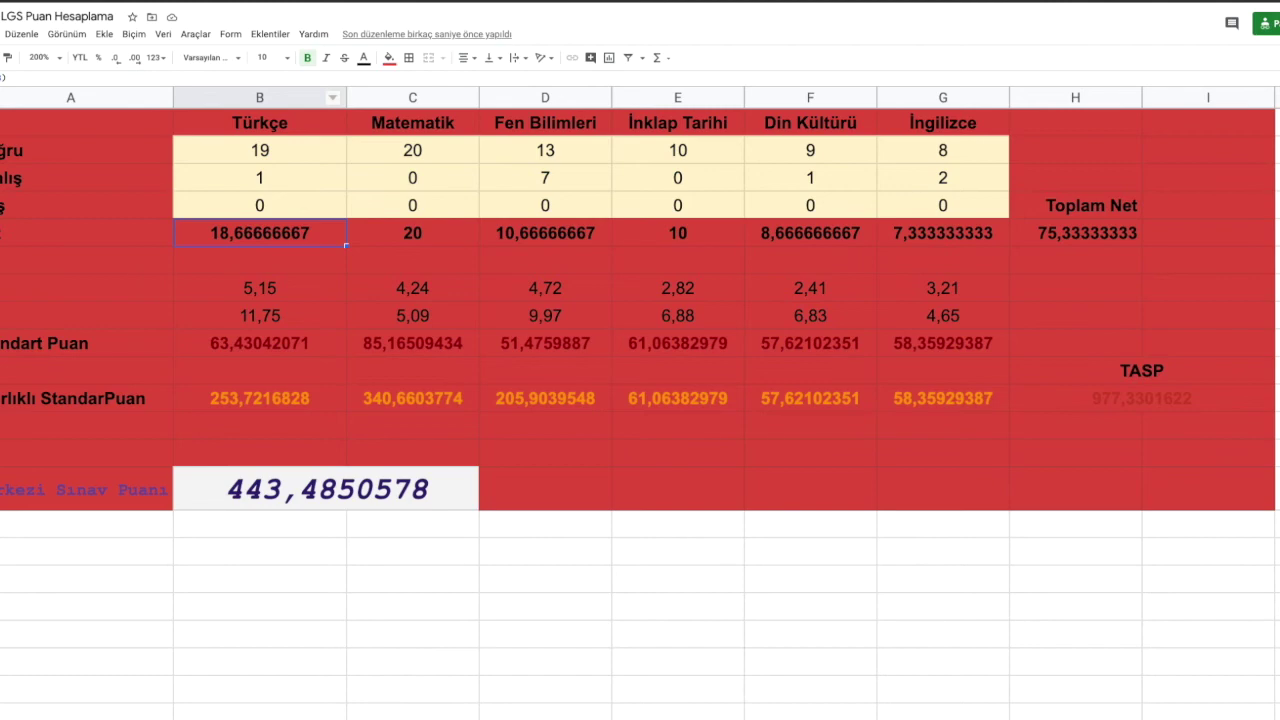
# - Check the subtest averages and standard deviations in the report's Tablo 4 and return to the score calculation sheet
pyautogui.hotkey('ctrl', 'Tab')
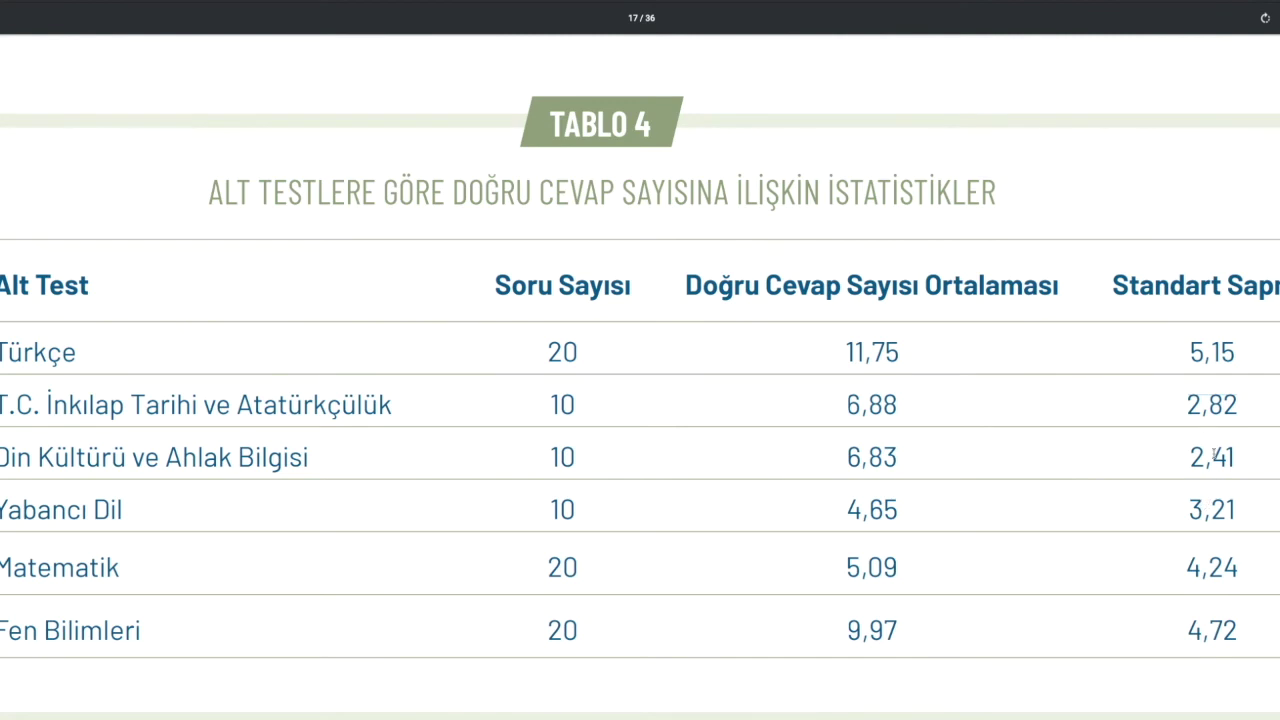
pyautogui.scroll(-1, 1237, 351)
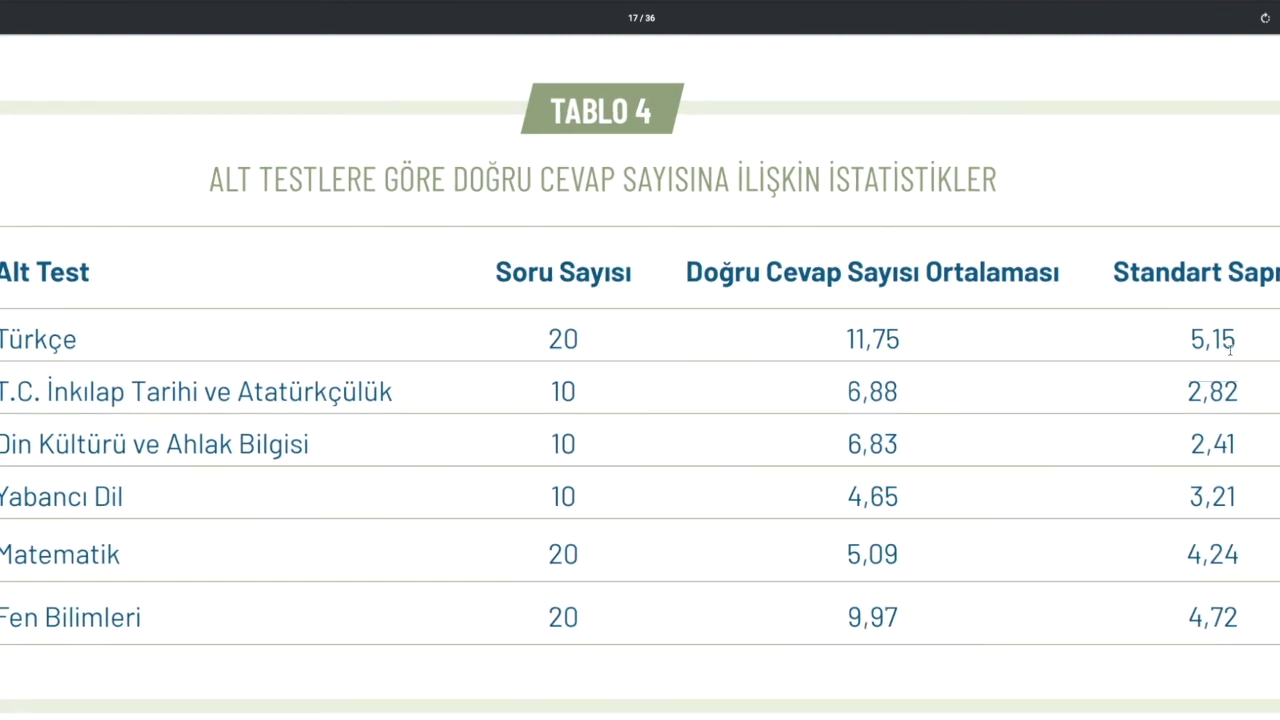
pyautogui.scroll(-1, 1197, 440)
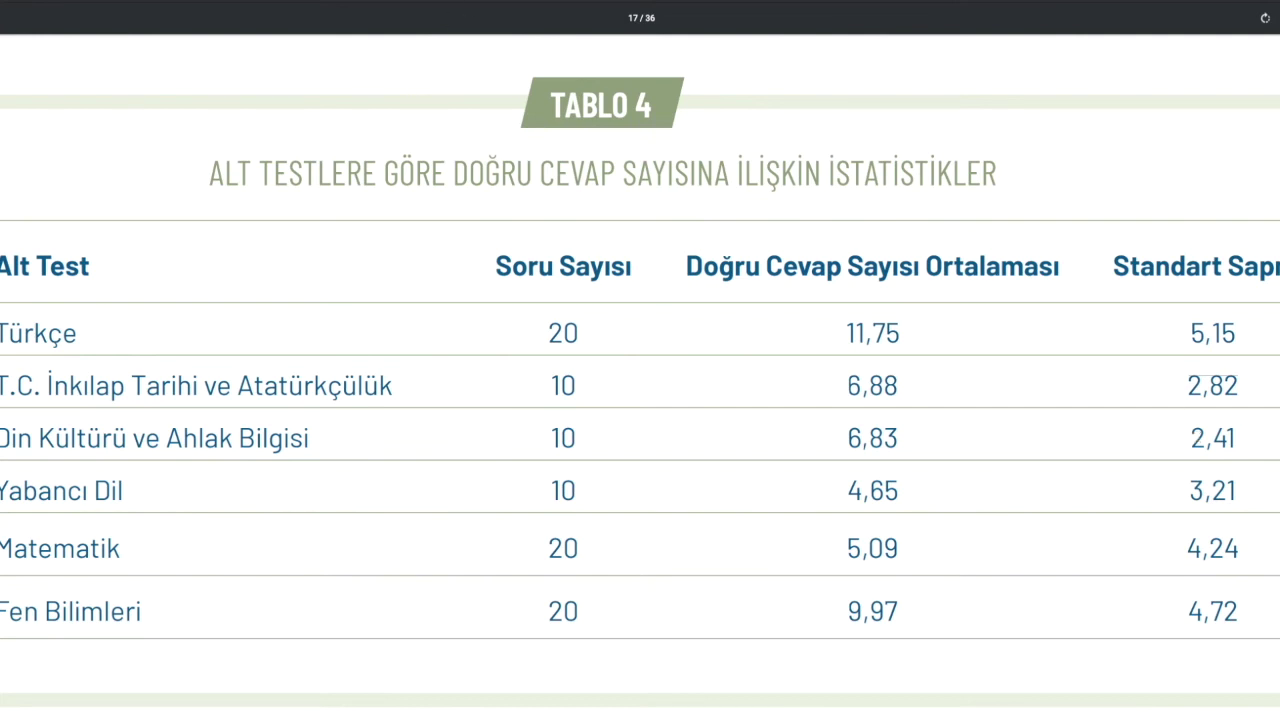
pyautogui.hotkey('alt', 'Tab')
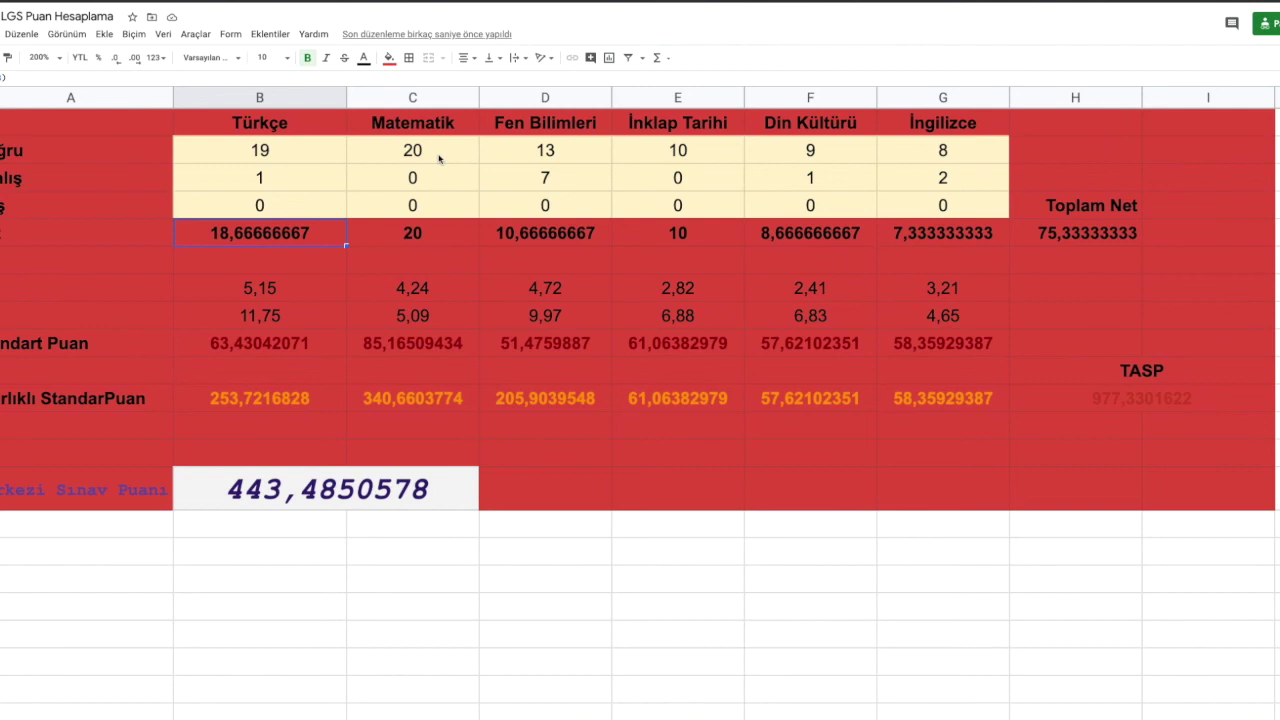
# - Try a Matematik standard deviation of 1,24 in the calculation
pyautogui.click(405, 287)
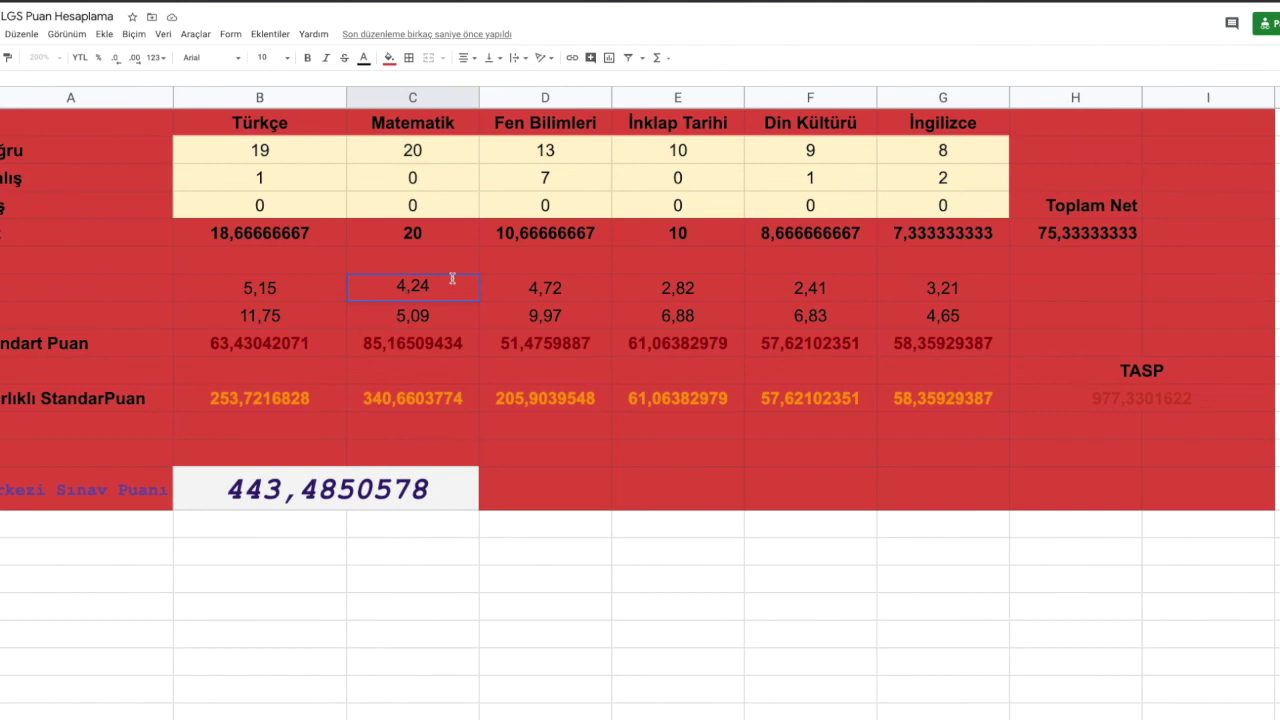
pyautogui.write('1')
pyautogui.press('BackSpace')
pyautogui.press('BackSpace')
pyautogui.write('1')
pyautogui.press('Return')
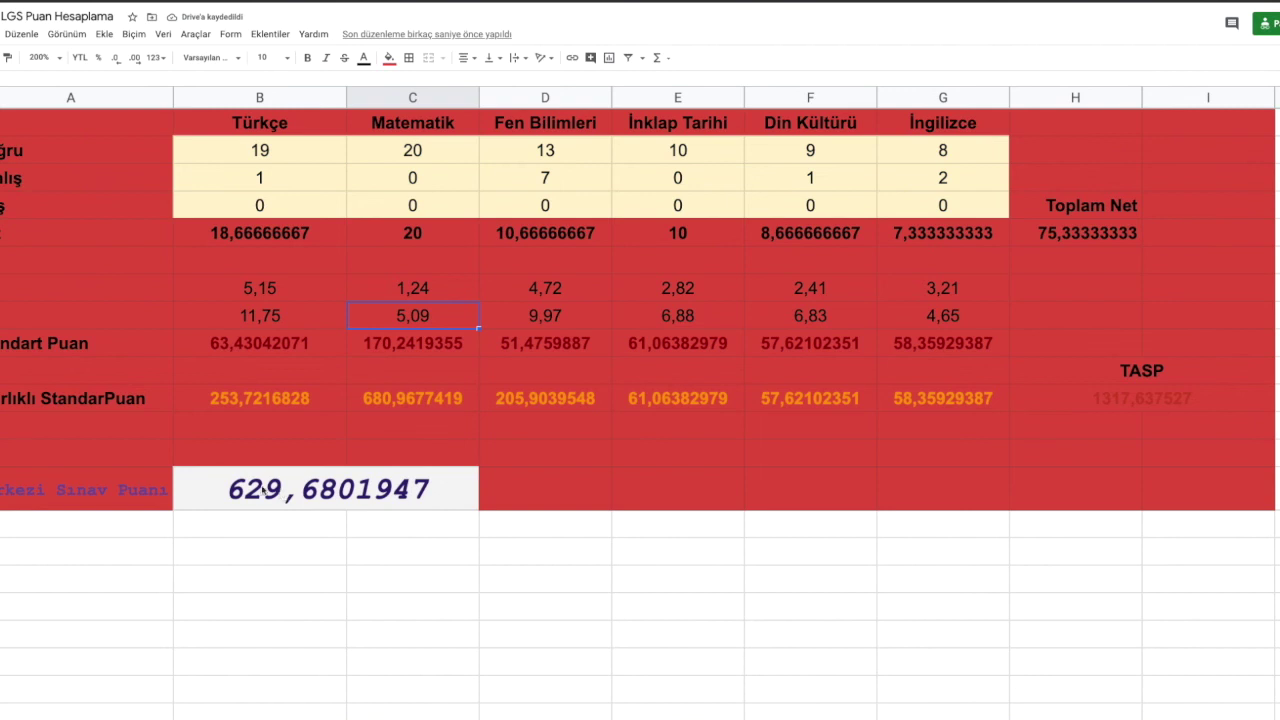
# - Restore the Matematik standard deviation to 4,24 and select the Merkezi Sınav Puanı result cell
pyautogui.click(409, 288)
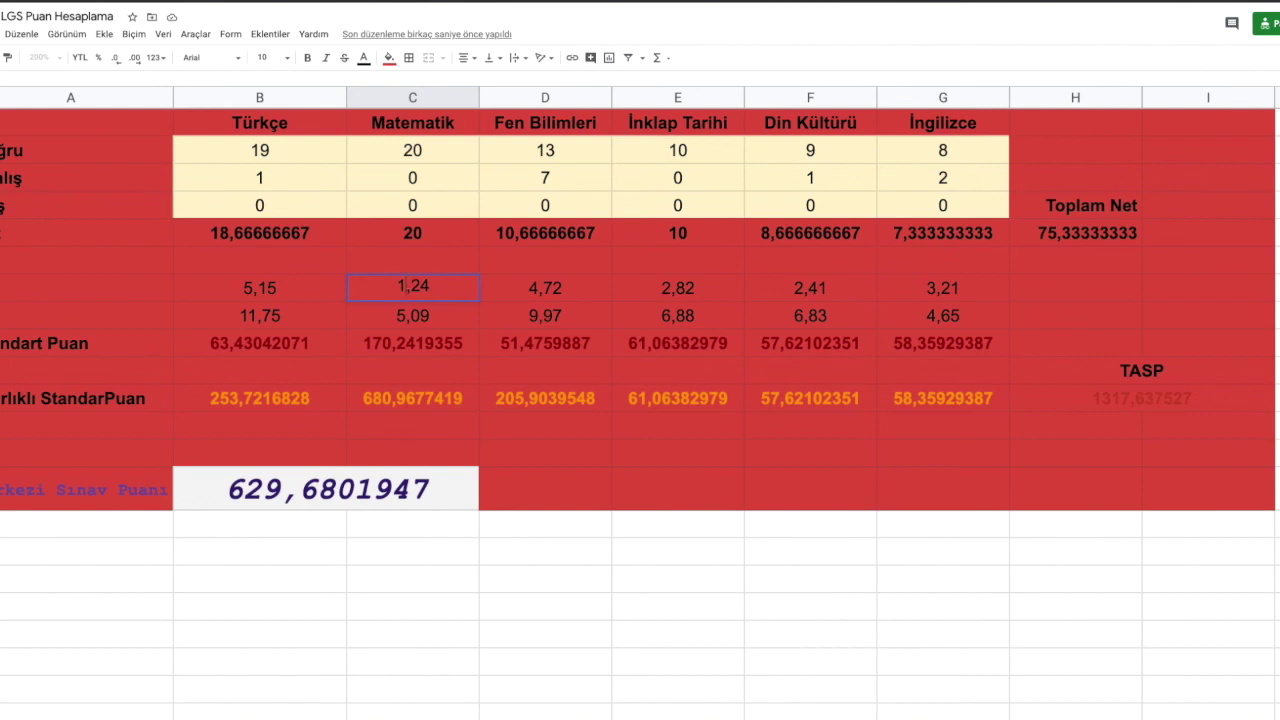
pyautogui.write('4,24')
pyautogui.press('Return')
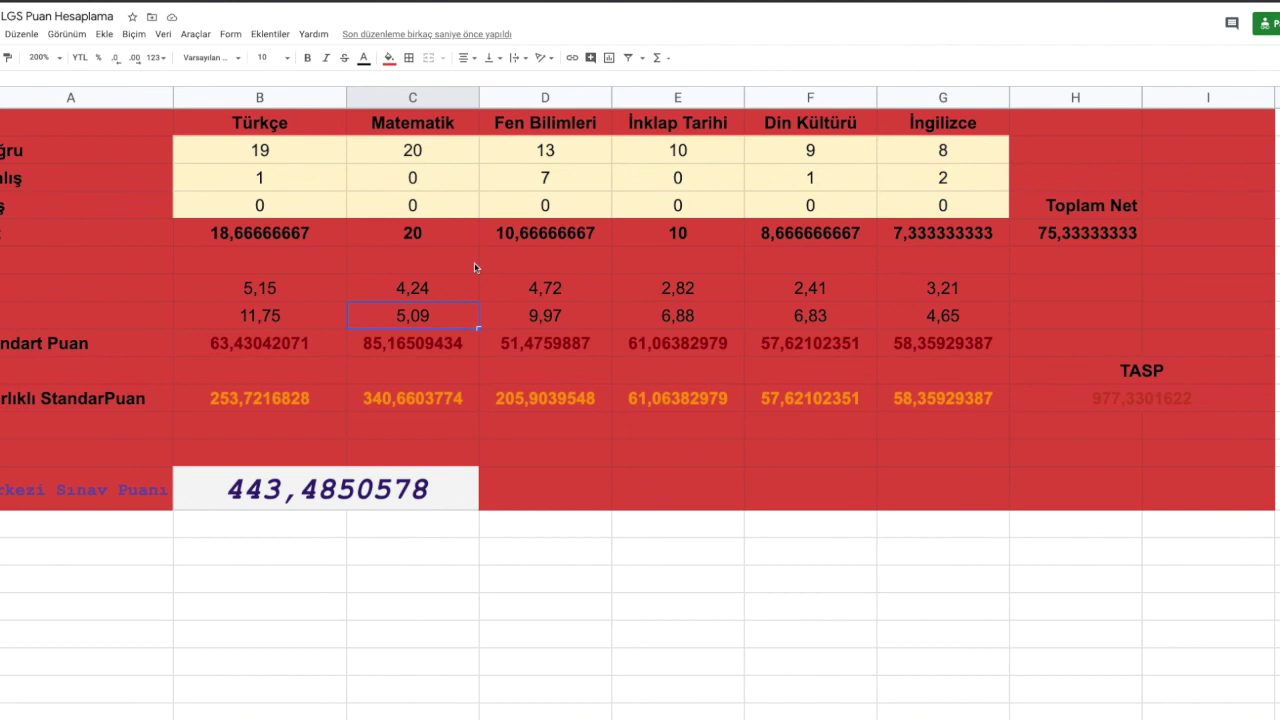
pyautogui.click(257, 493)
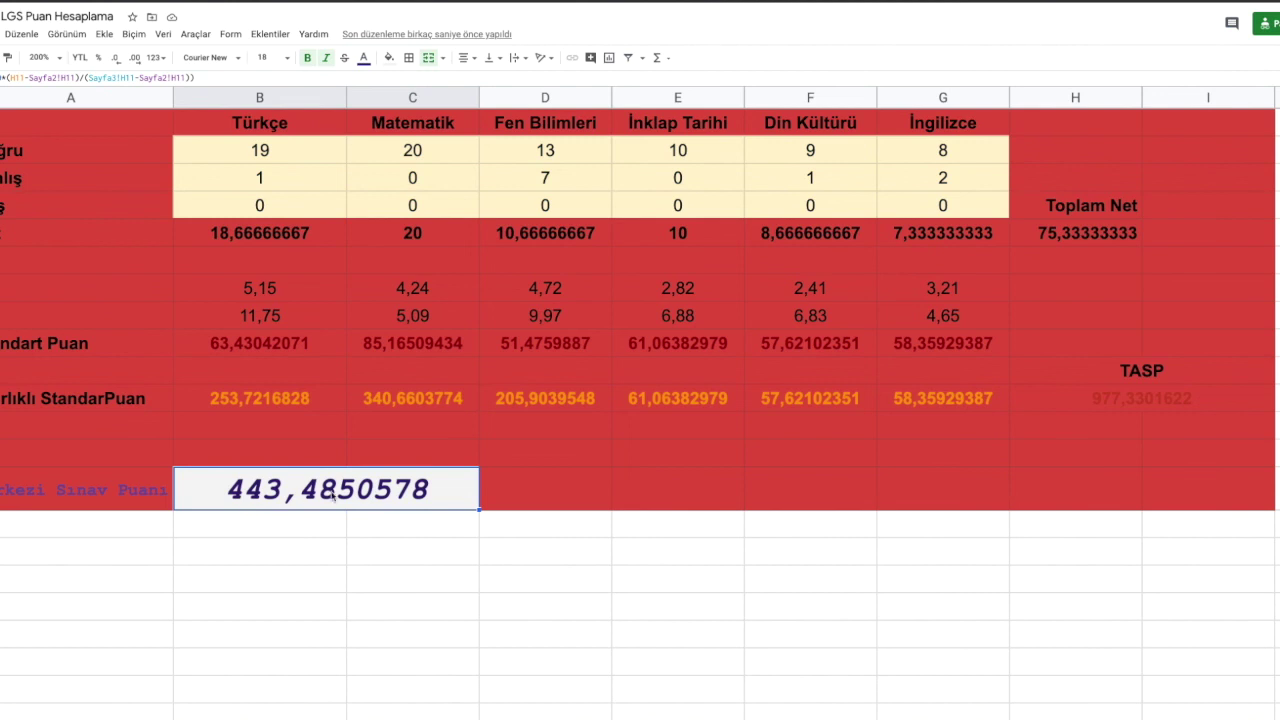